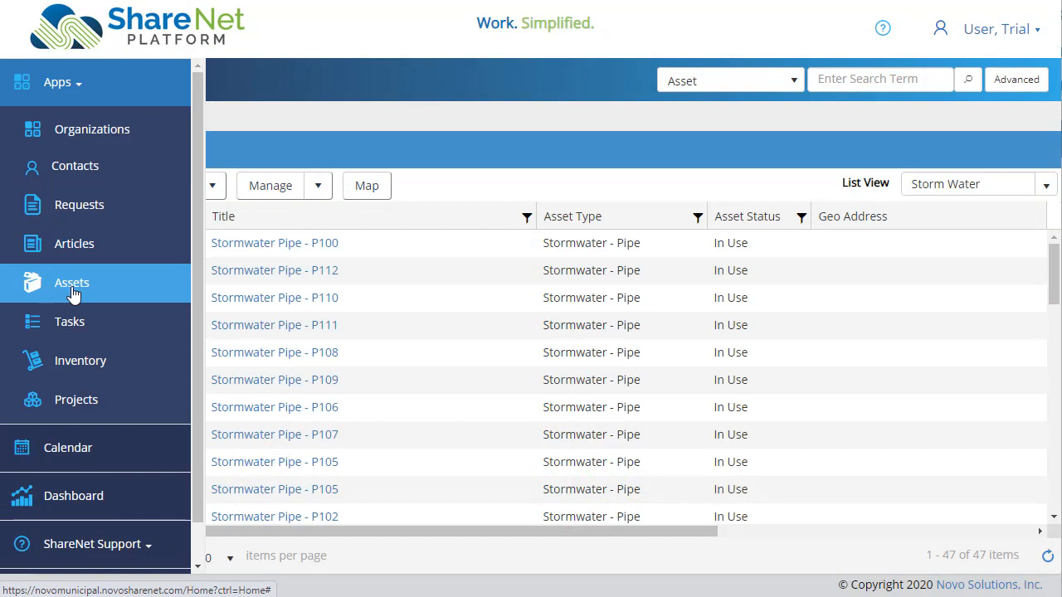
# - Open the Assets list, check the available list views and management options, and look through the Storm Water records
pyautogui.click(72, 290)
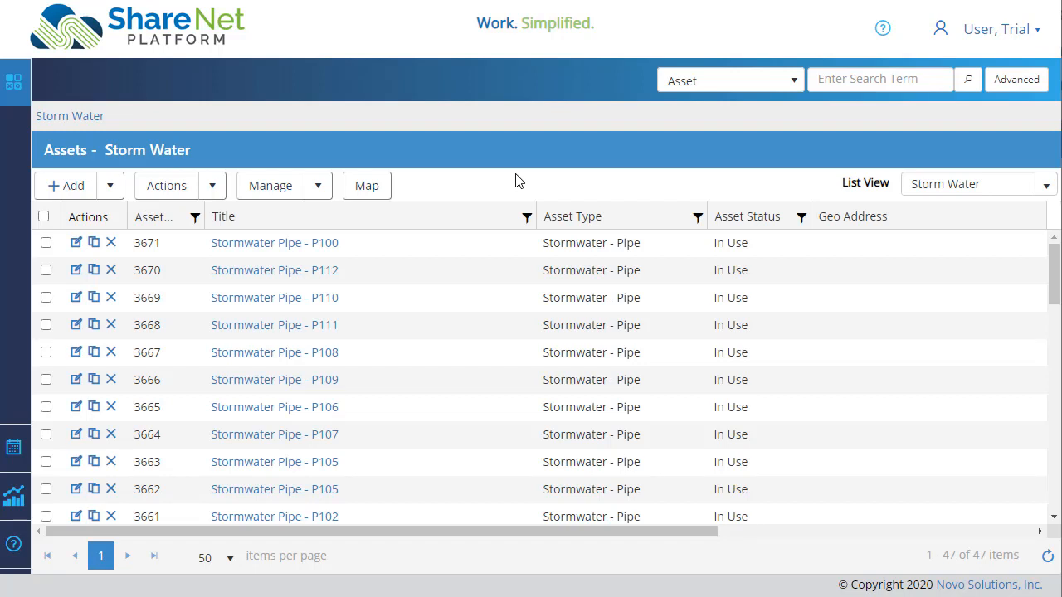
pyautogui.click(1046, 186)
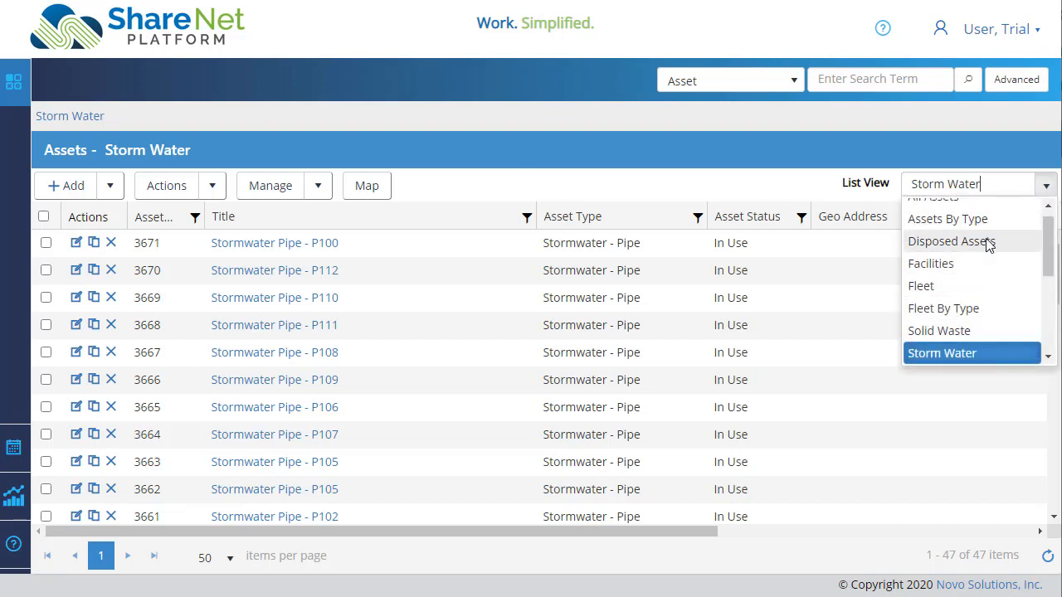
pyautogui.click(318, 186)
pyautogui.click(542, 194)
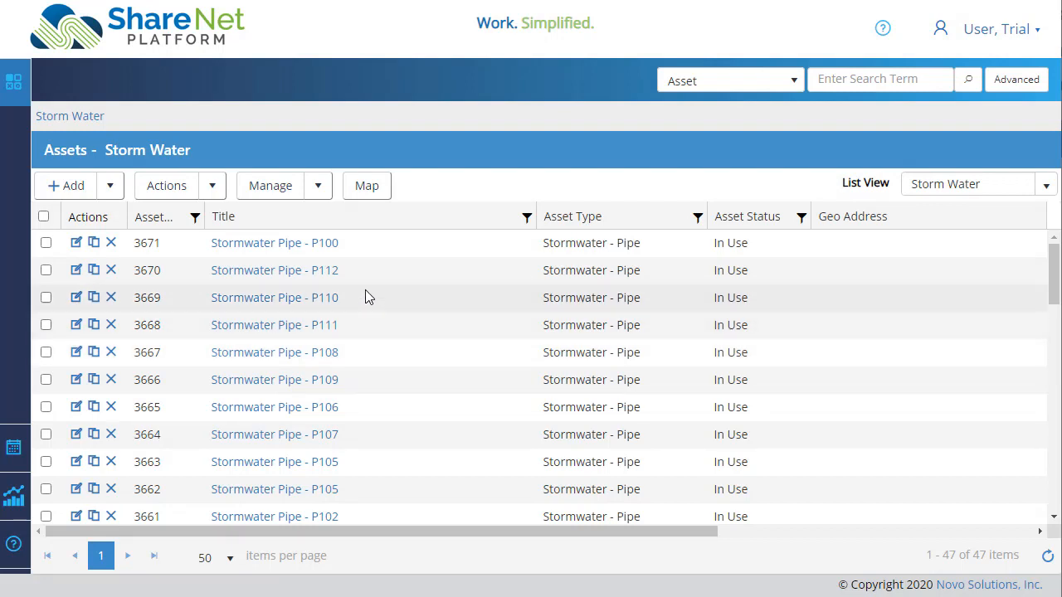
pyautogui.scroll(-4, 367, 296)
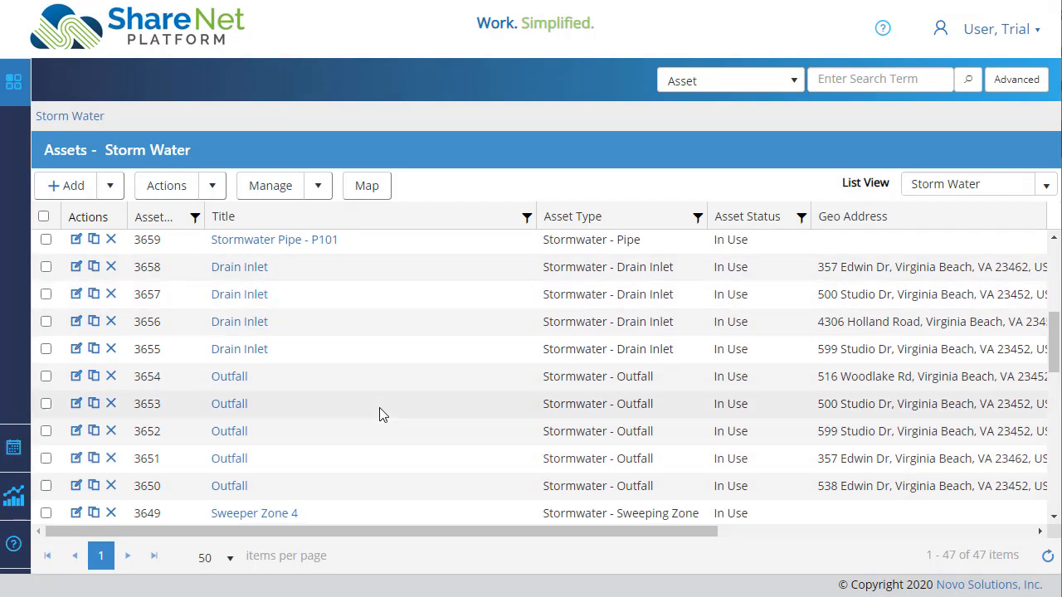
pyautogui.scroll(-1, 382, 415)
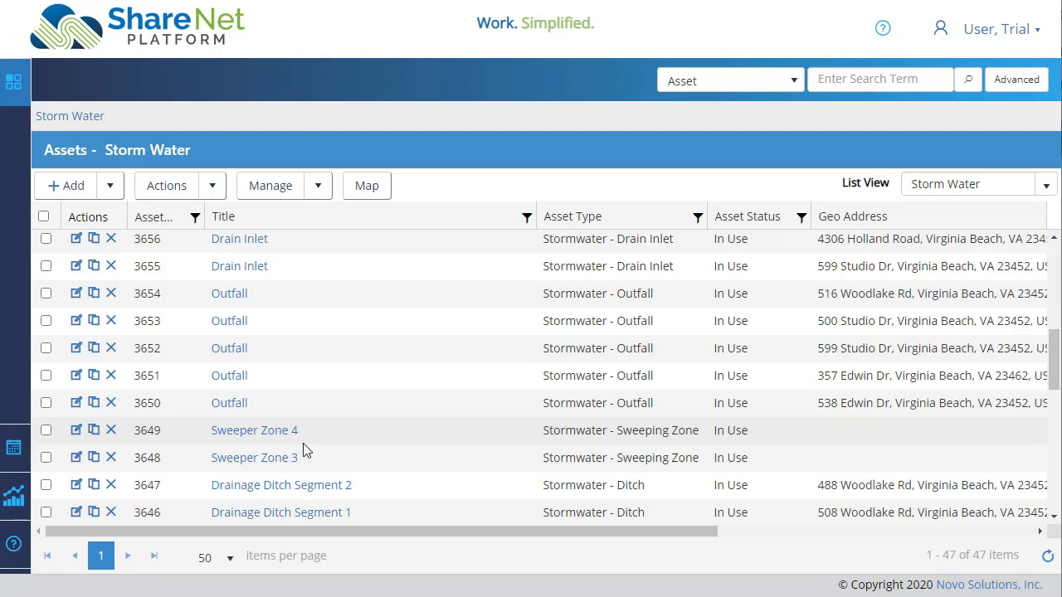
pyautogui.scroll(1, 317, 429)
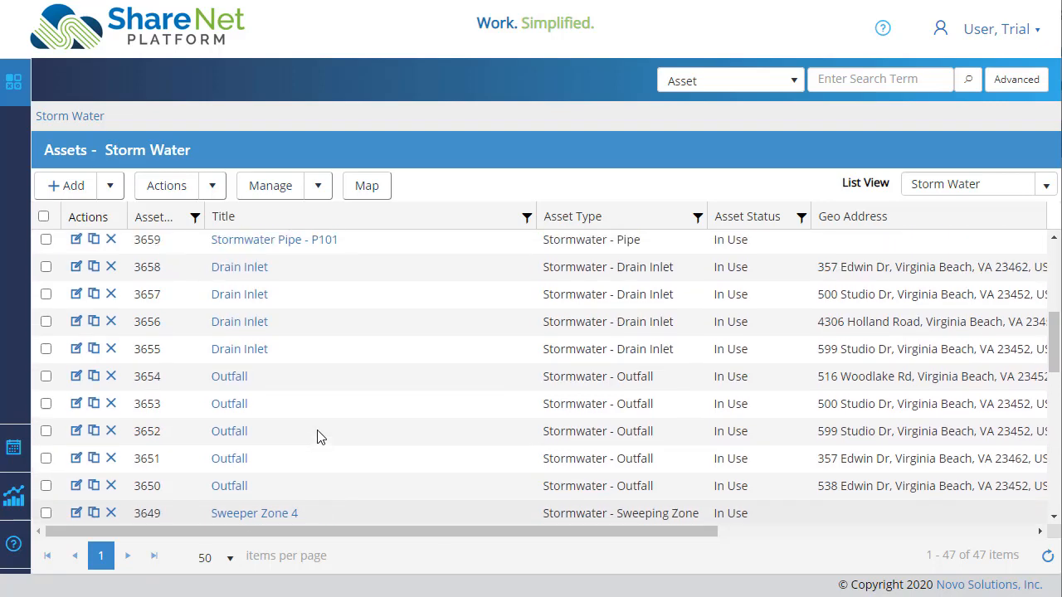
pyautogui.scroll(4, 317, 433)
# - Open the map of the Storm Water assets at the lakeshore near S Independence Blvd and Edwin Dr
pyautogui.click(363, 194)
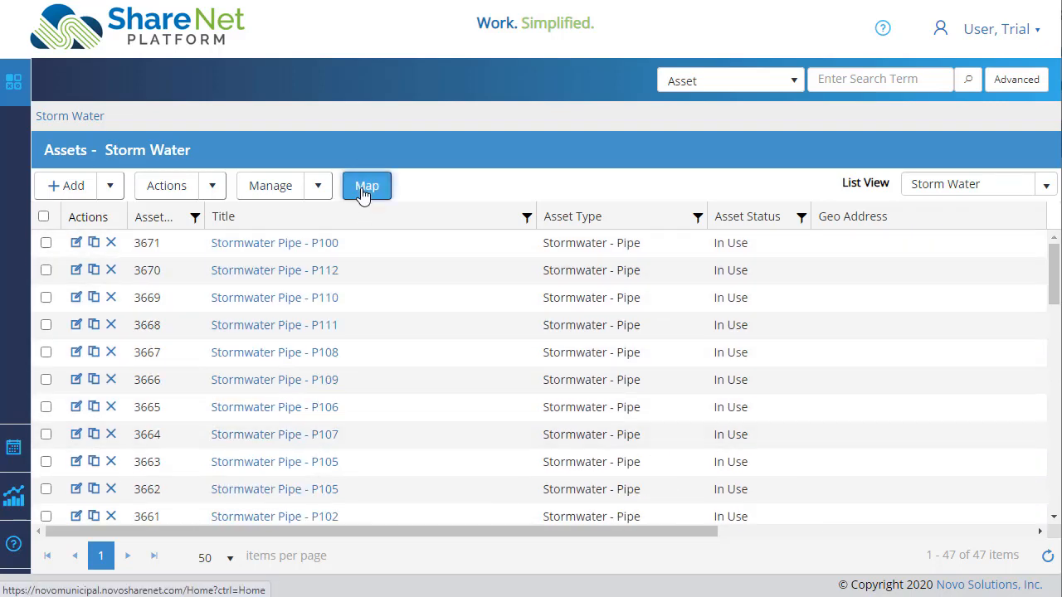
pyautogui.scroll(1, 718, 365)
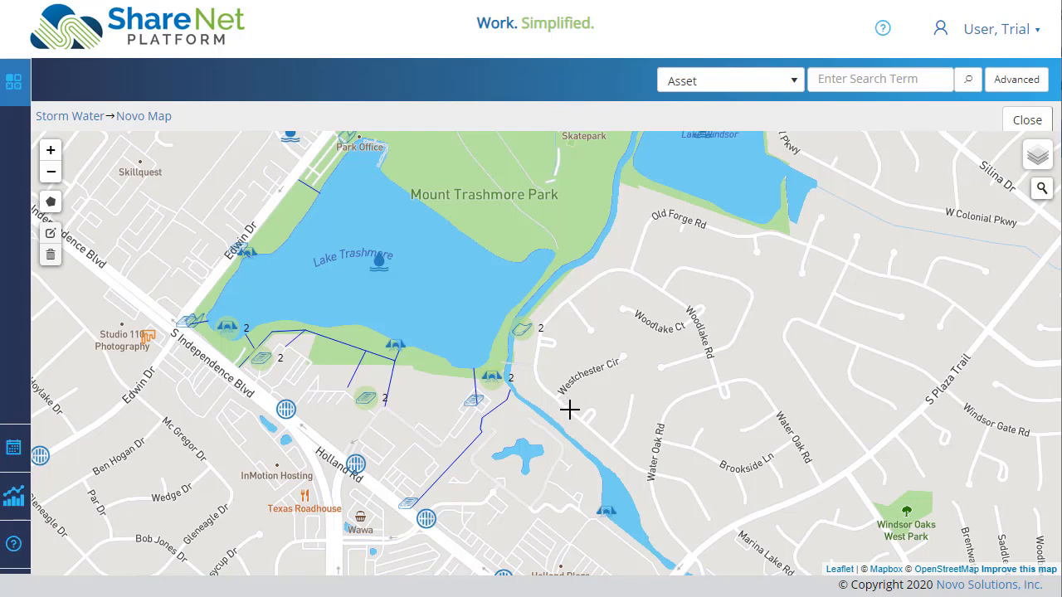
pyautogui.scroll(2, 224, 395)
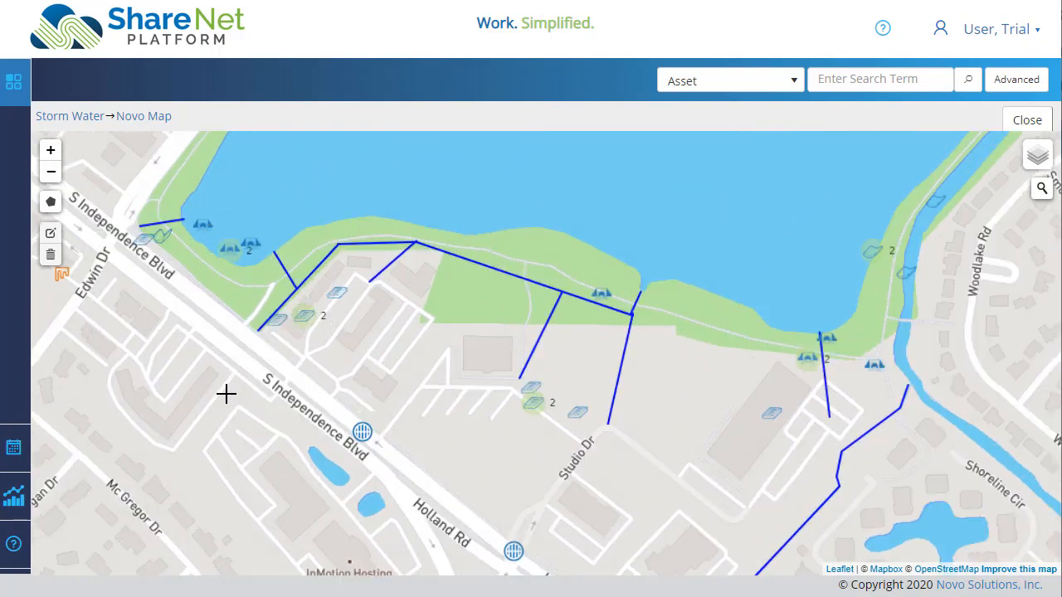
pyautogui.moveTo(407, 351); pyautogui.dragTo(537, 471)
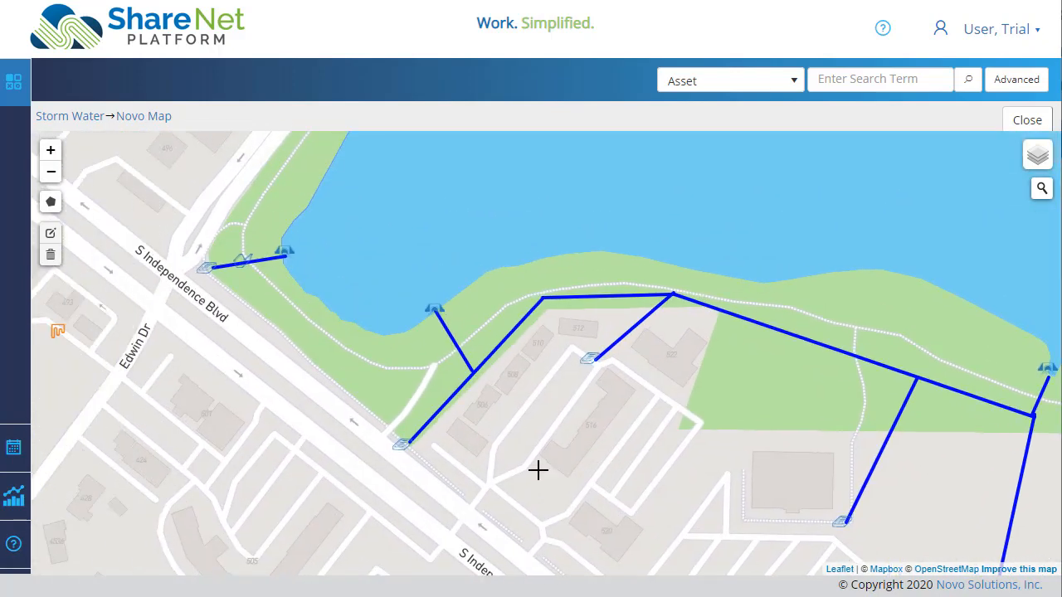
# - Check the labels of the drain inlet, baffle box and outfall markers near Edwin Dr and the details of the pipe joining them
pyautogui.click(206, 270)
pyautogui.click(275, 298)
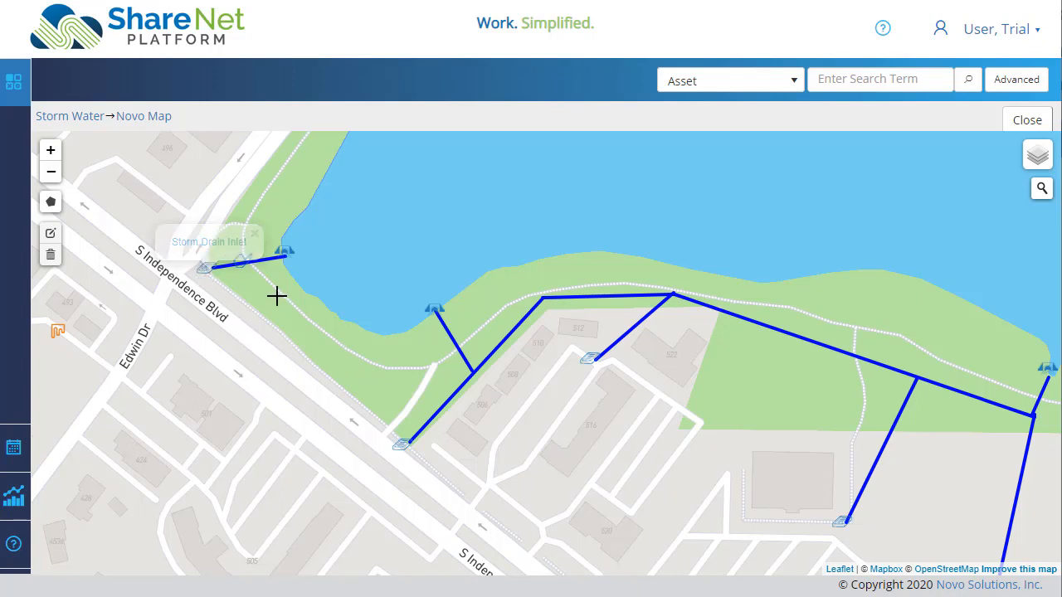
pyautogui.click(246, 261)
pyautogui.click(273, 292)
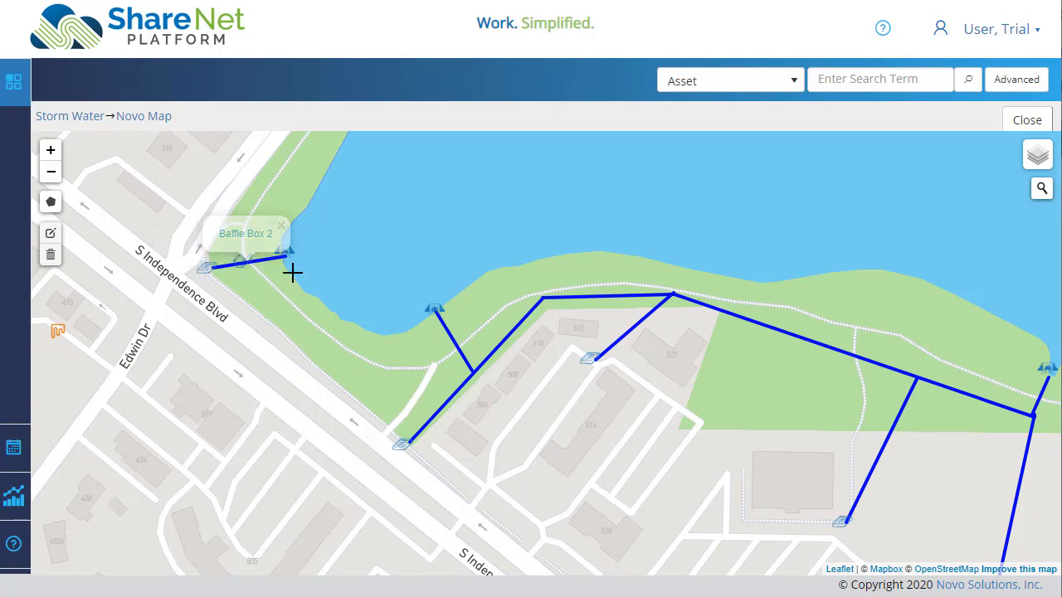
pyautogui.click(287, 253)
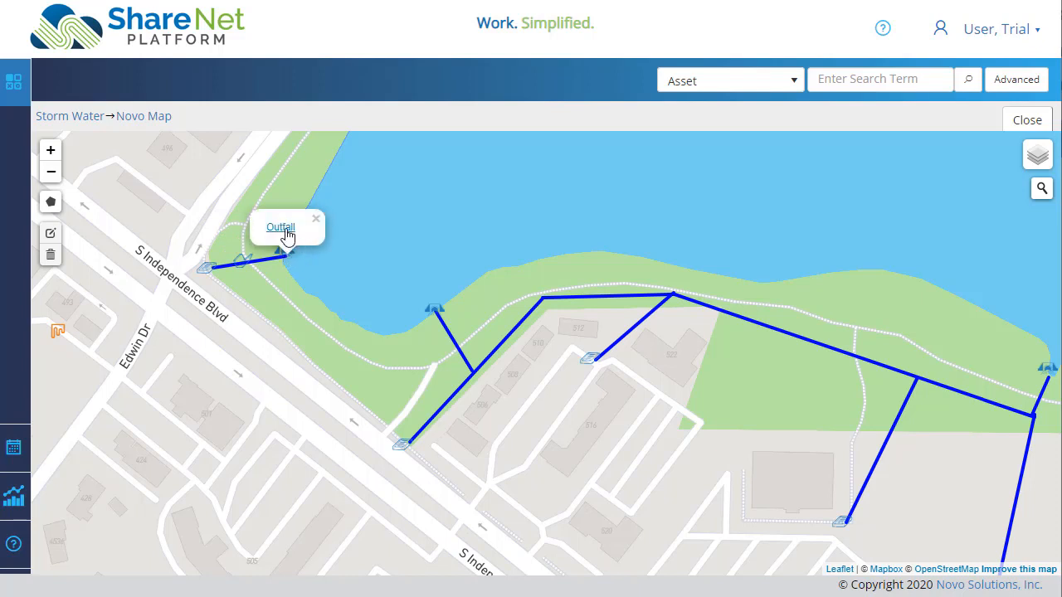
pyautogui.click(282, 276)
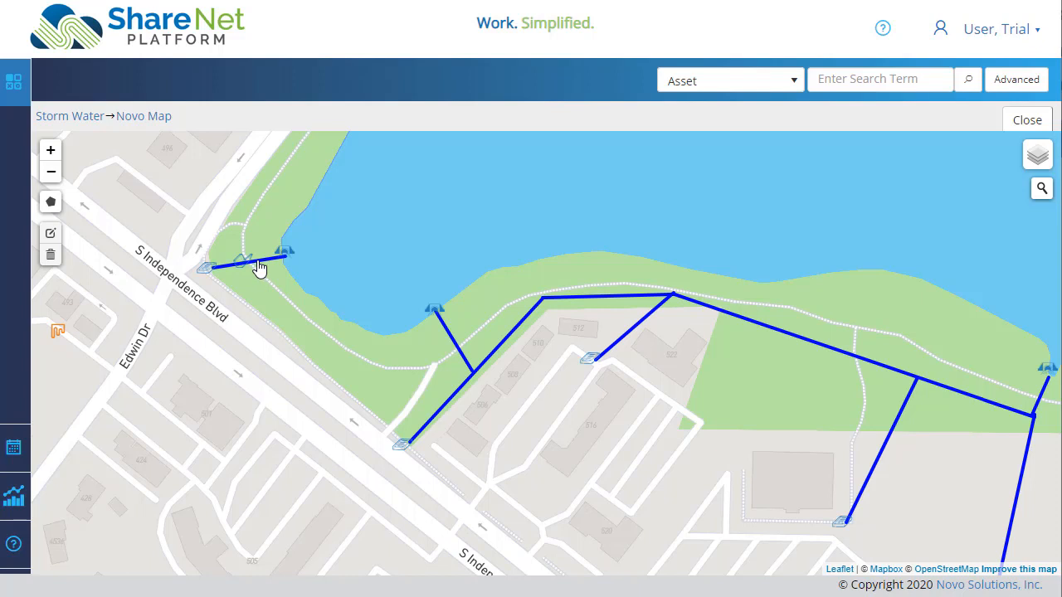
pyautogui.click(262, 266)
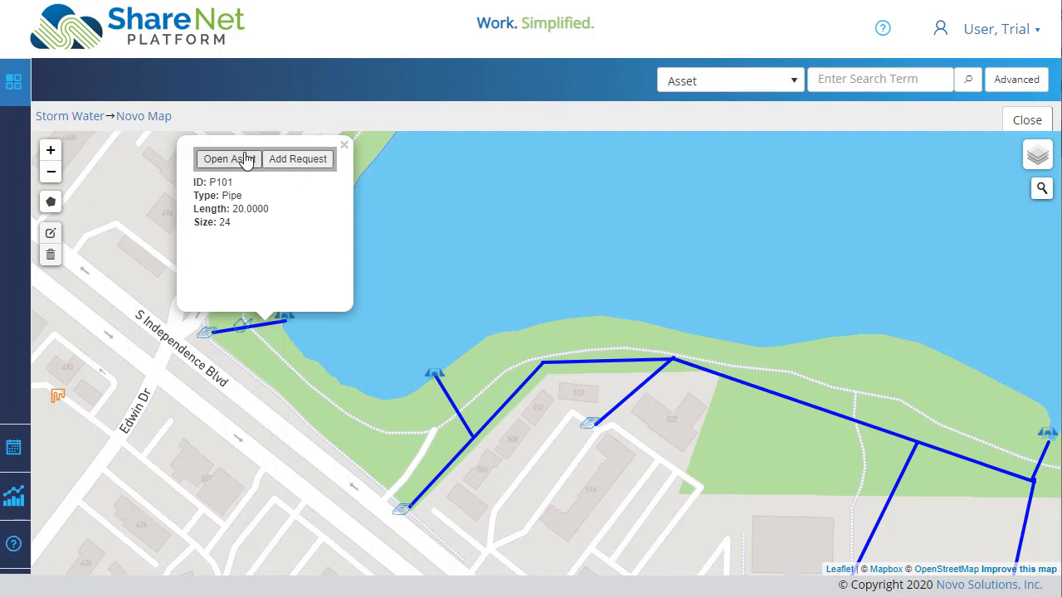
pyautogui.click(342, 146)
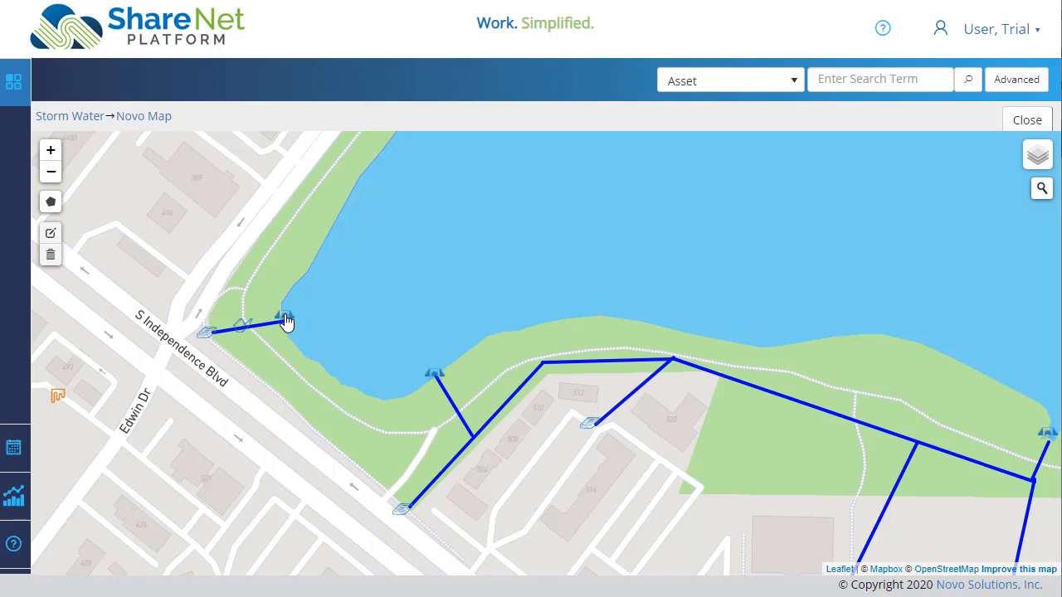
# - Add a new request at the outfall near Edwin Dr, titled Inspection, with the category Stormwater - Inspection
pyautogui.rightClick(286, 323)
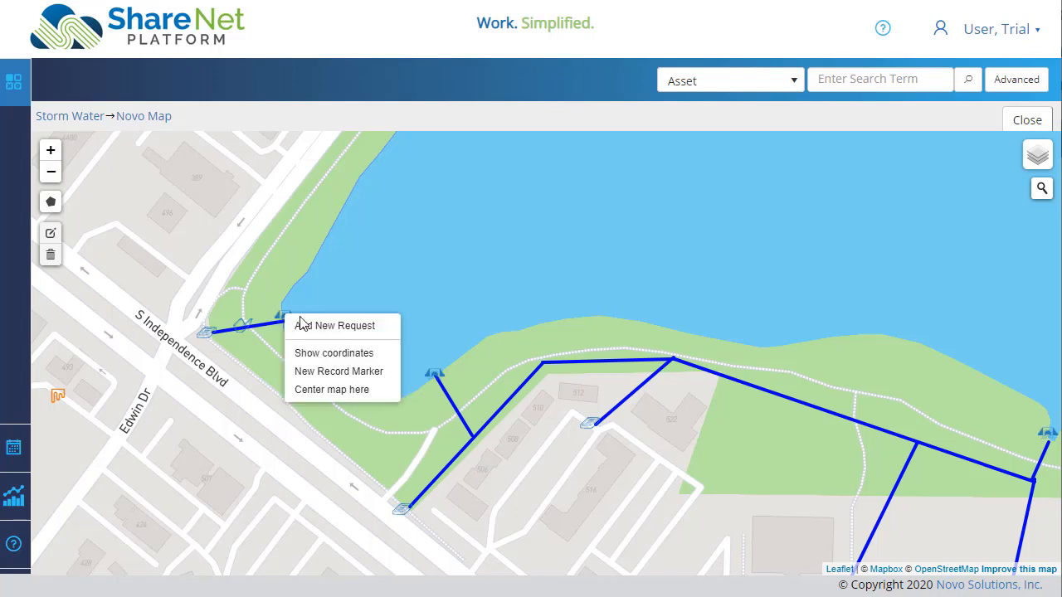
pyautogui.click(324, 325)
pyautogui.write('In')
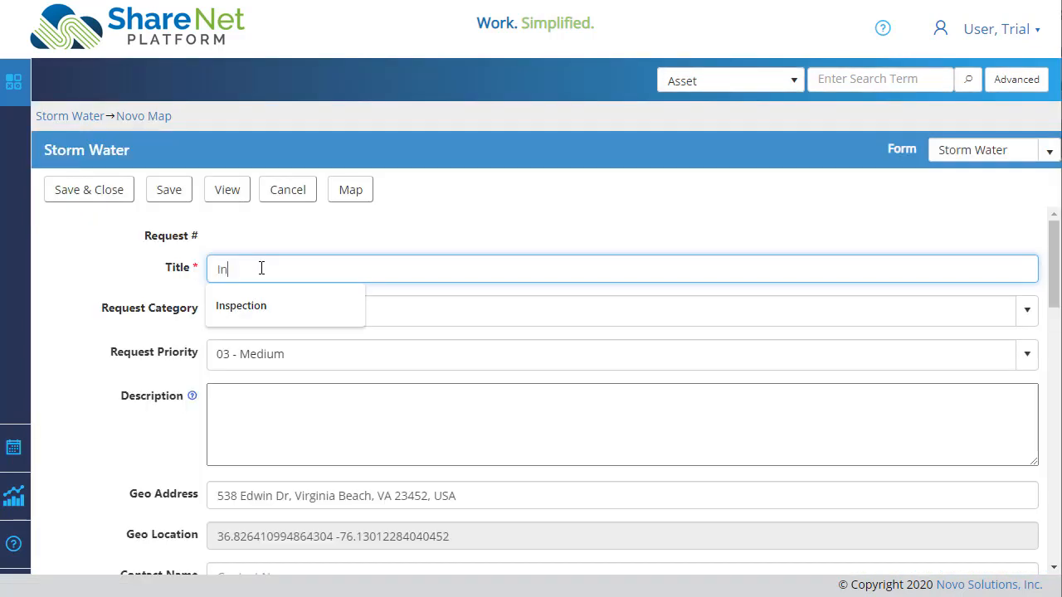
pyautogui.press('Tab')
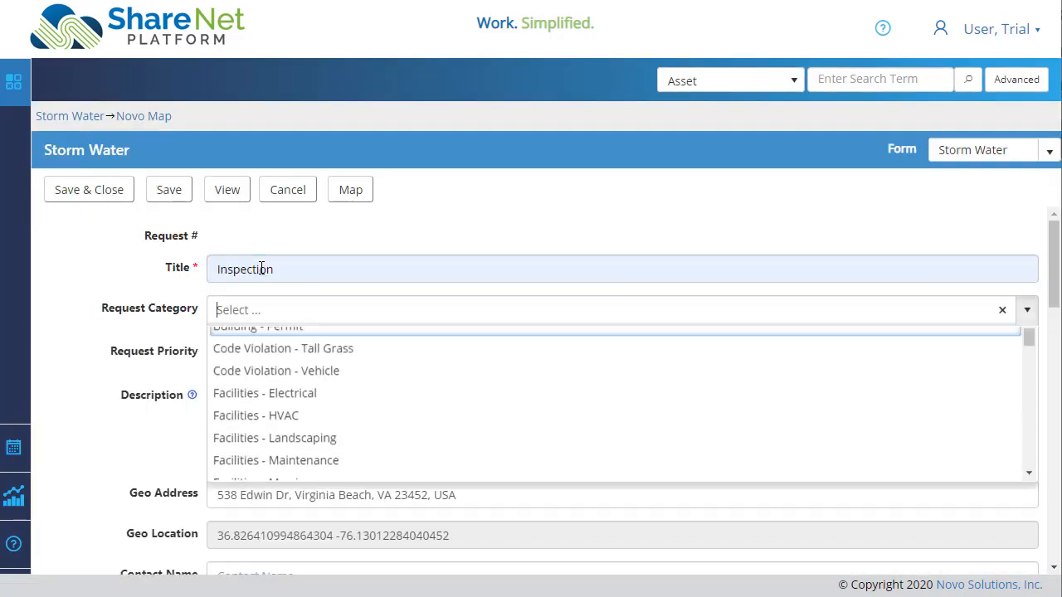
pyautogui.write('st')
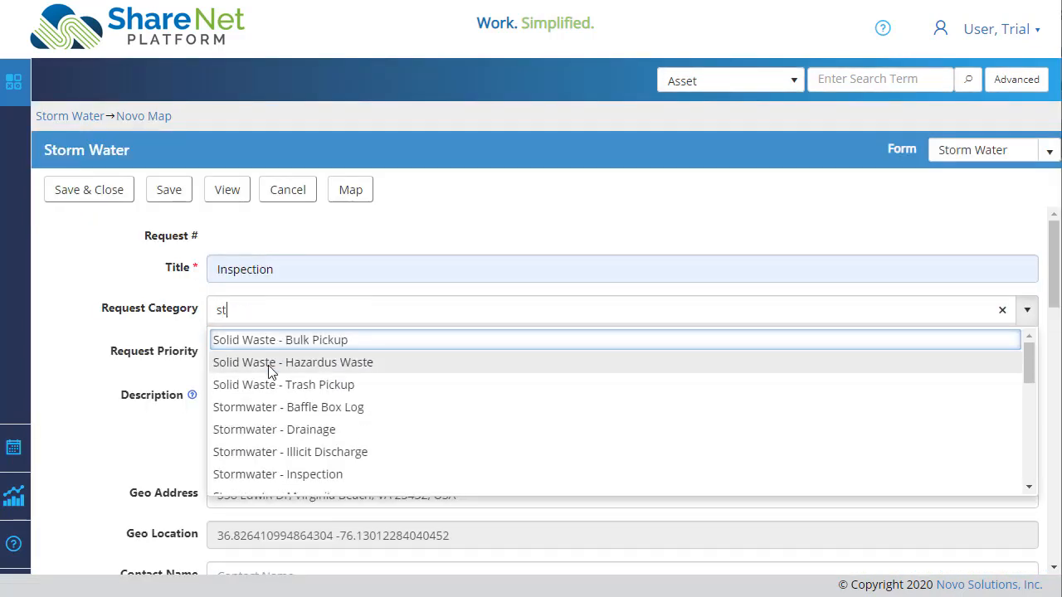
pyautogui.click(314, 476)
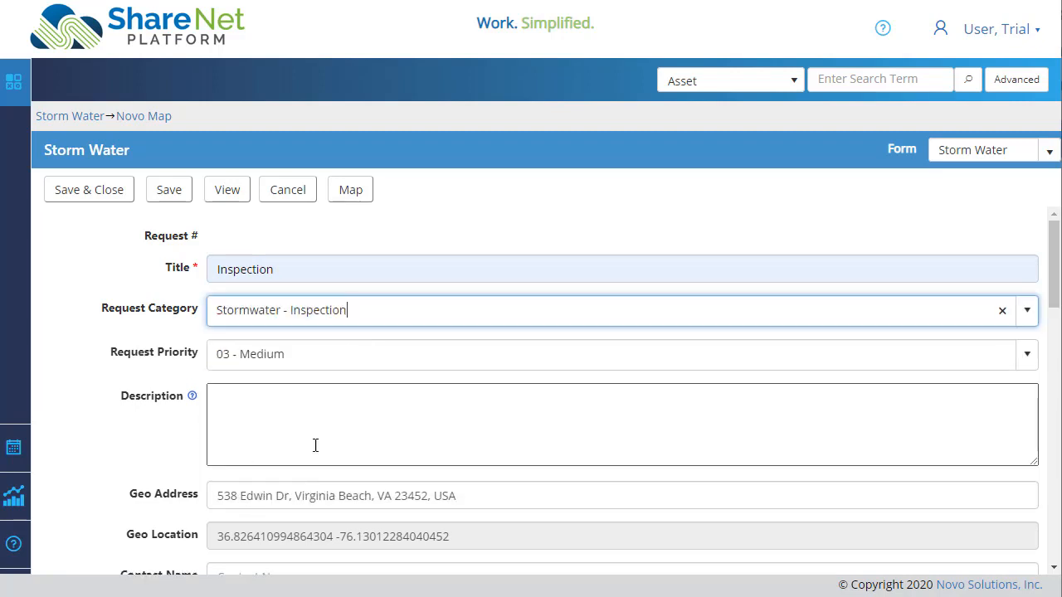
# - Set the inspection request's status to 4 - Closed, then save and close the request
pyautogui.scroll(-2, 127, 401)
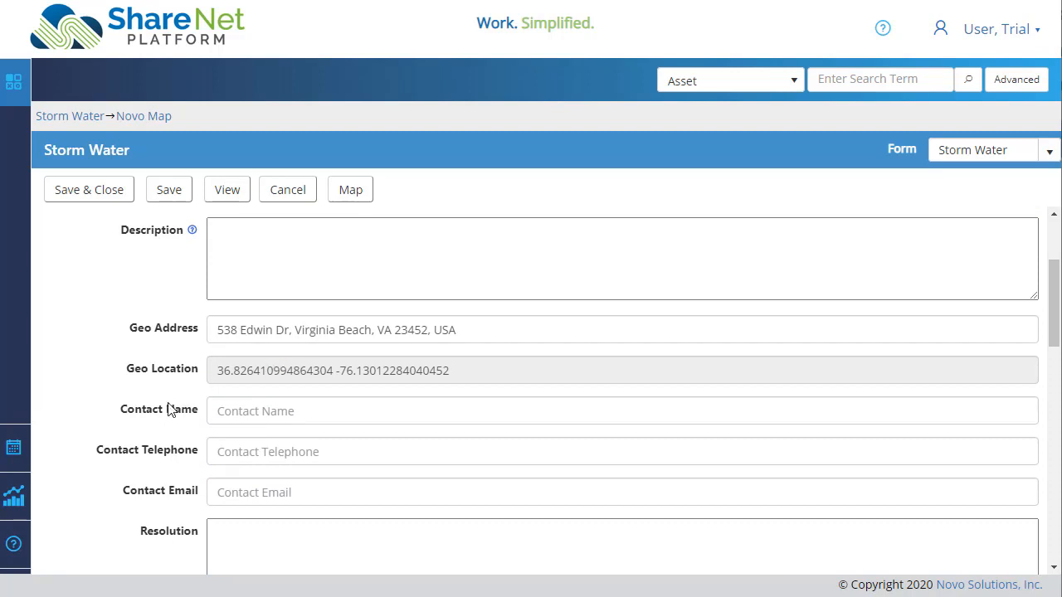
pyautogui.scroll(-3, 158, 407)
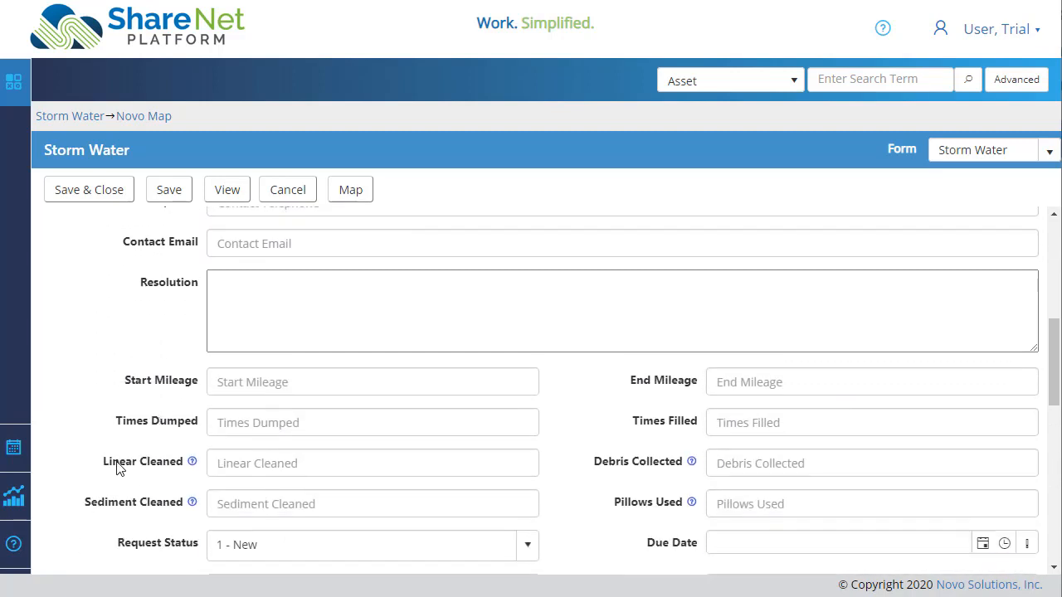
pyautogui.scroll(-1, 121, 456)
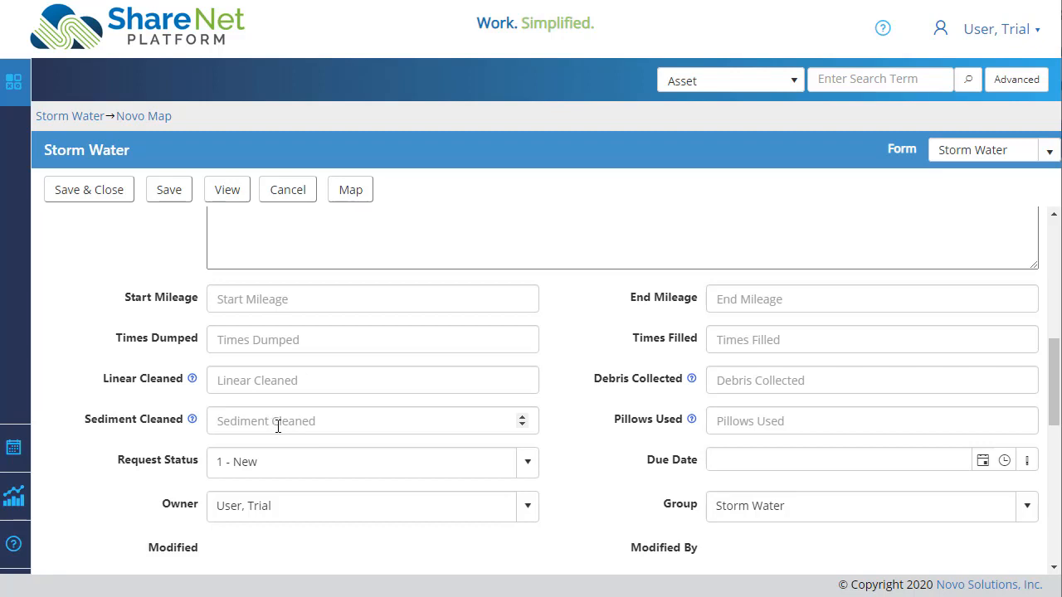
pyautogui.click(280, 461)
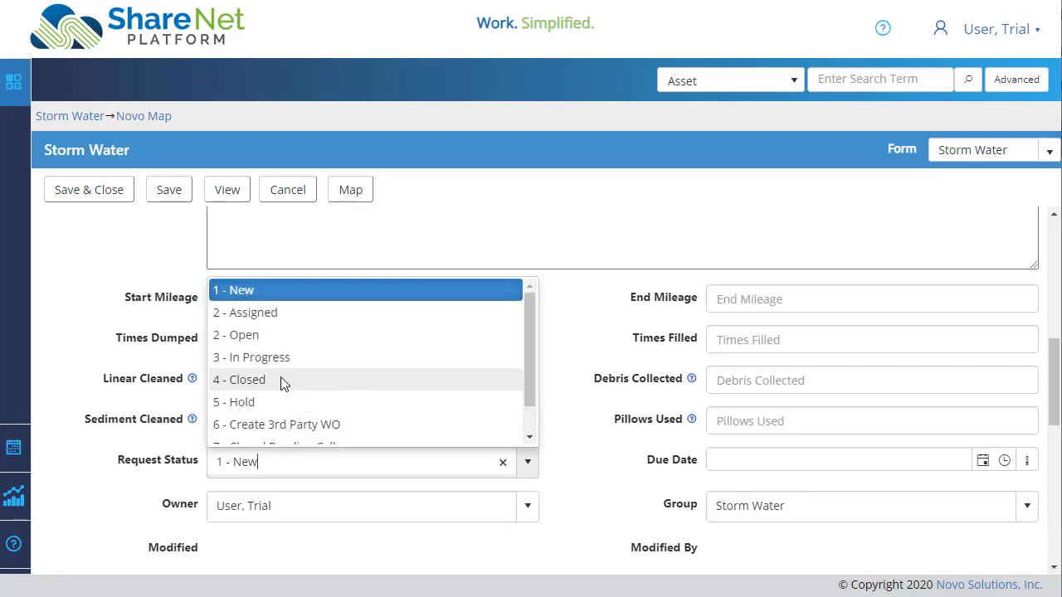
pyautogui.click(282, 381)
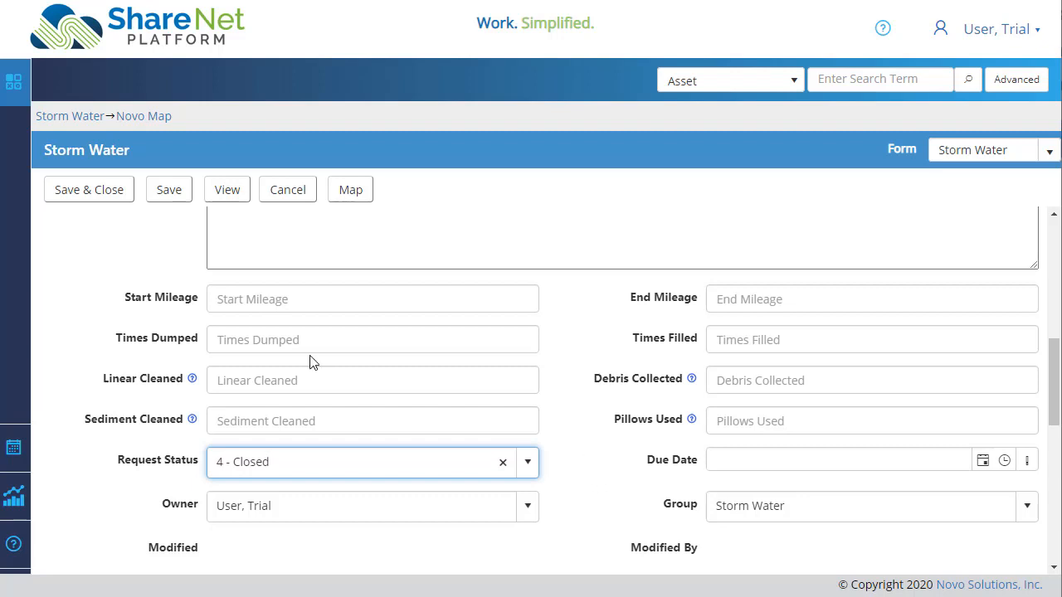
pyautogui.click(92, 197)
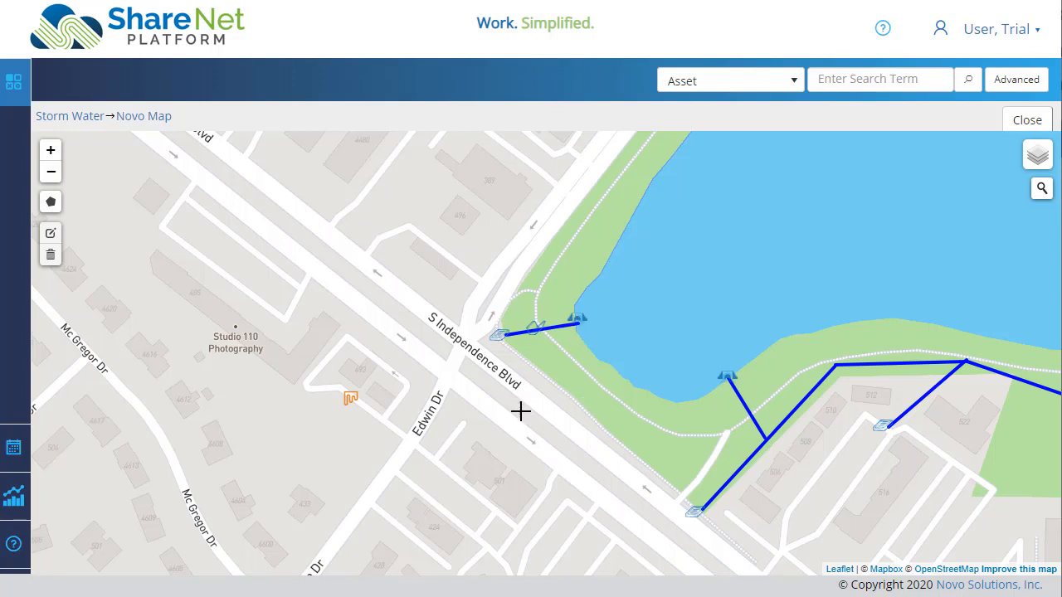
# - Check the label of the orange site marker west of Edwin Dr and return from the map to the asset list
pyautogui.click(355, 405)
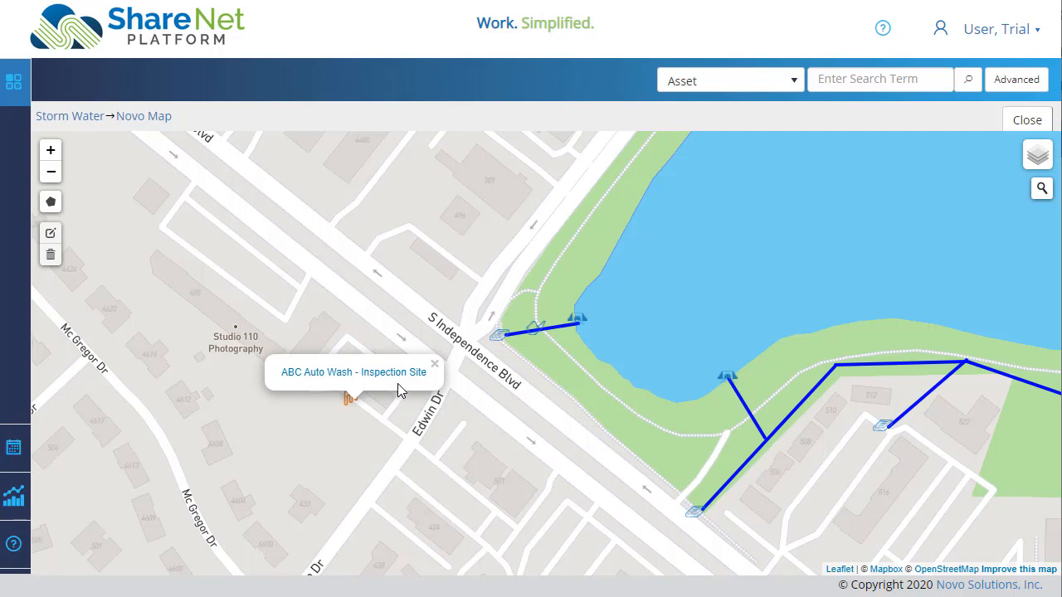
pyautogui.click(383, 425)
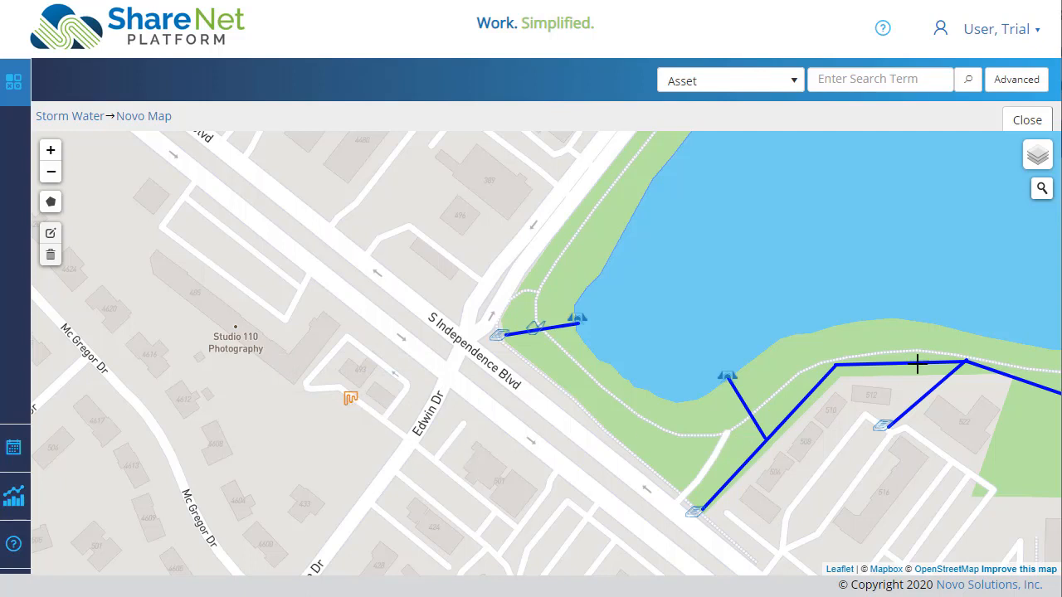
pyautogui.click(1027, 120)
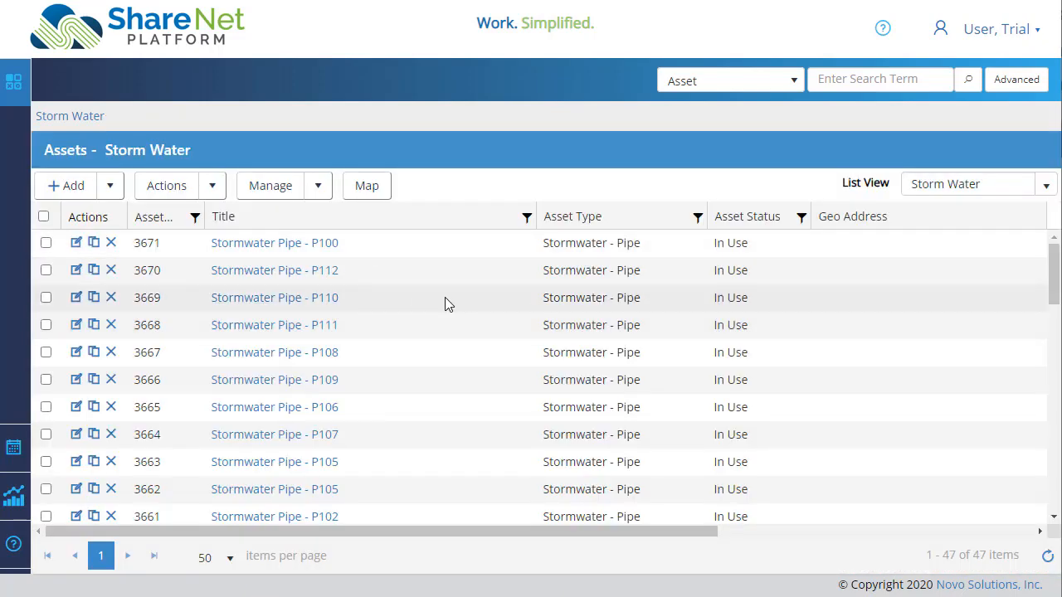
# - Open Drain Inlet asset 3658 for editing and set its BMP Type to Bioretention System
pyautogui.scroll(-5, 445, 304)
pyautogui.scroll(1, 444, 303)
pyautogui.scroll(1, 444, 303)
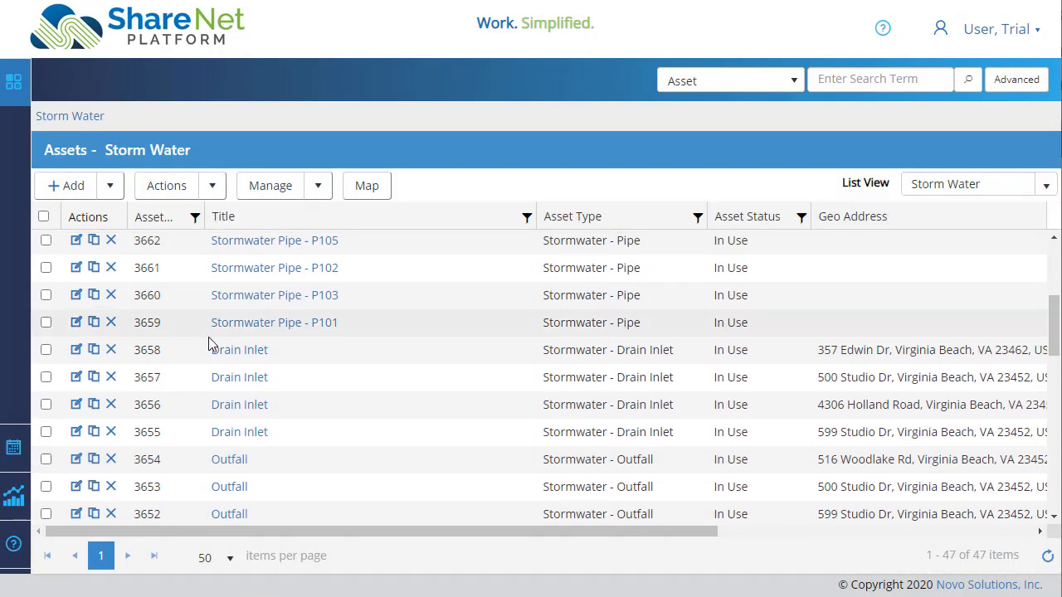
pyautogui.click(75, 349)
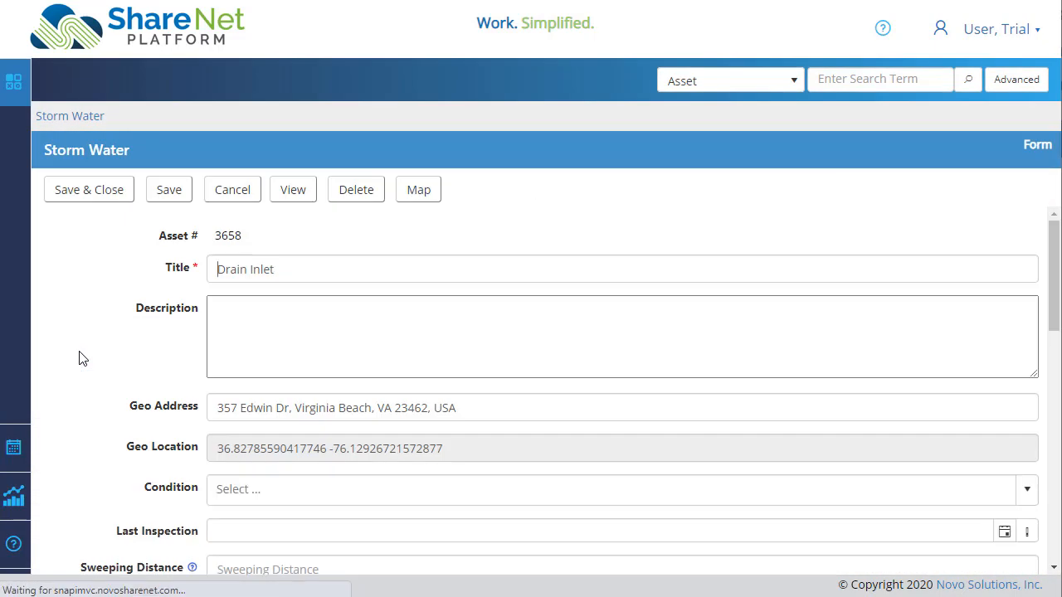
pyautogui.scroll(-3, 187, 445)
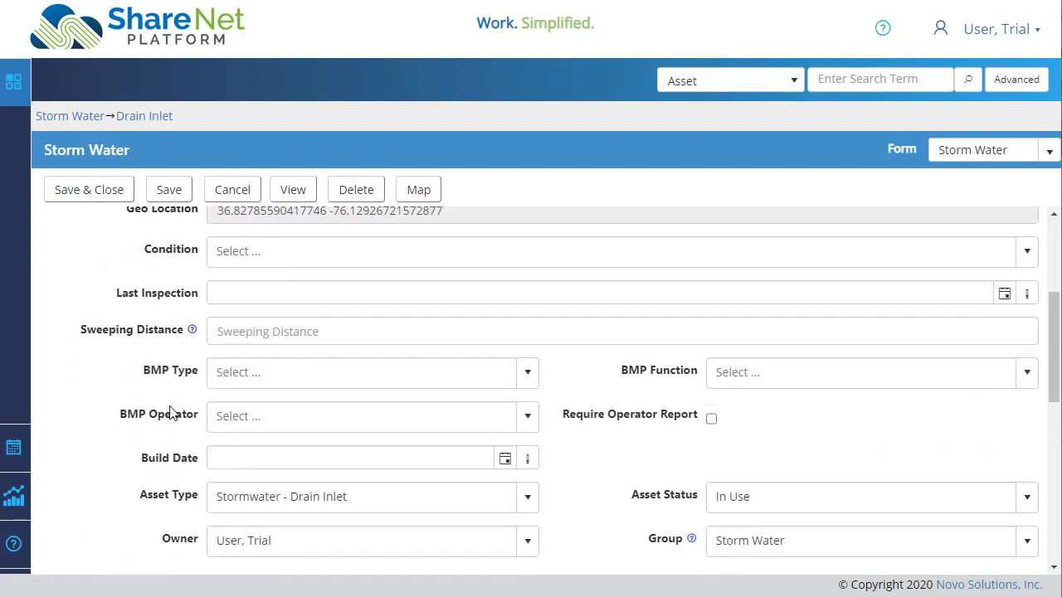
pyautogui.click(386, 363)
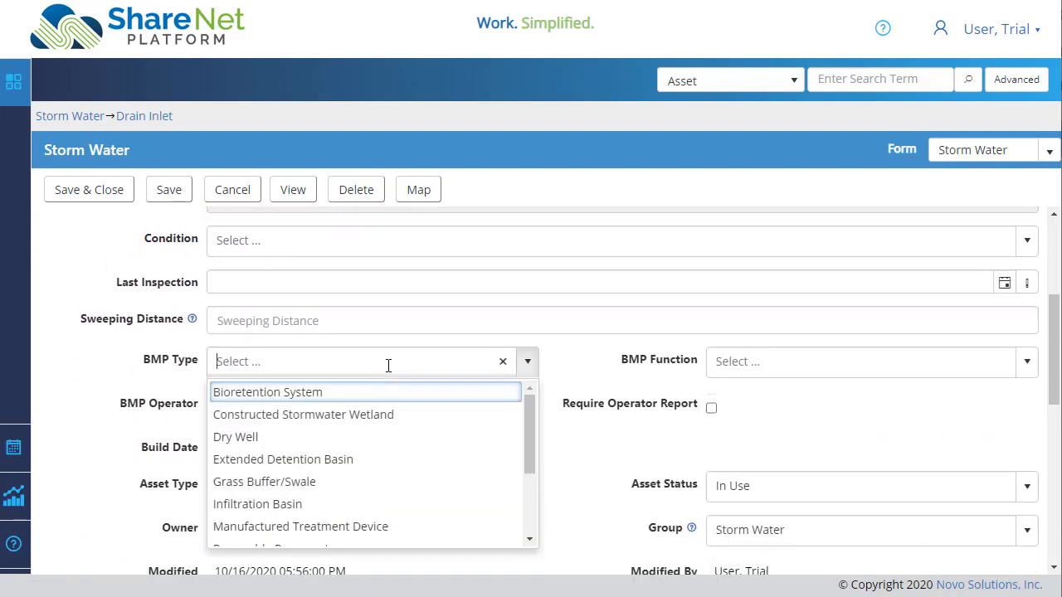
pyautogui.click(321, 402)
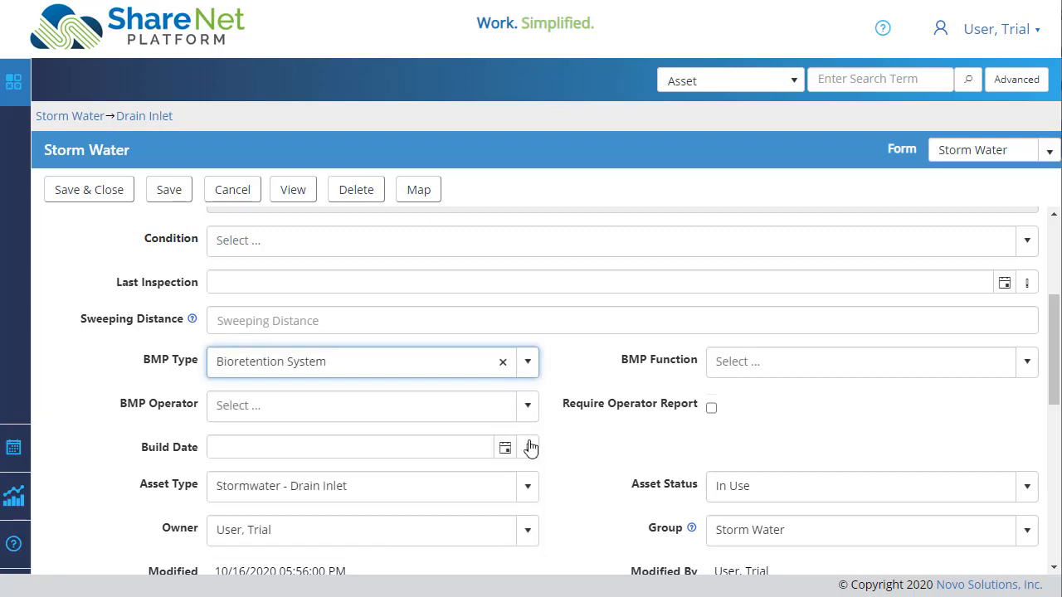
# - Look through the drain inlet's attachments, preventive maintenance and related requests
pyautogui.scroll(-2, 199, 379)
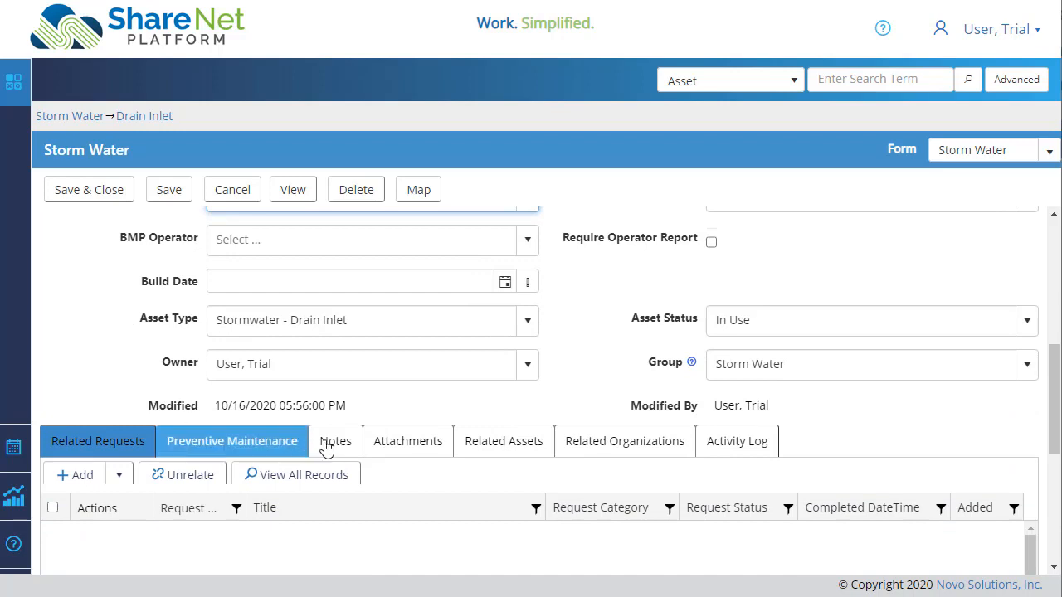
pyautogui.click(407, 445)
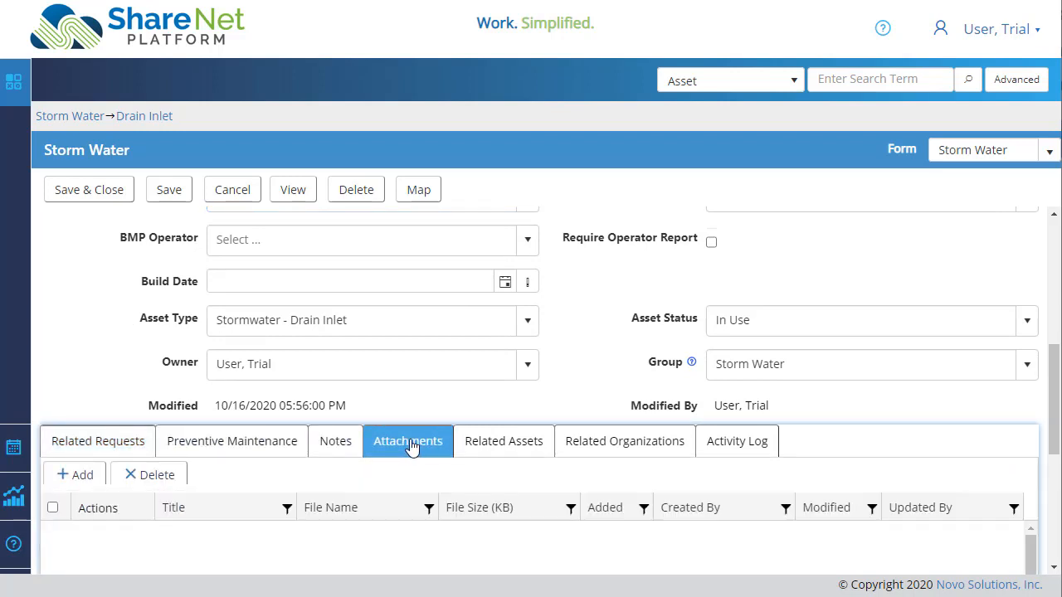
pyautogui.click(247, 444)
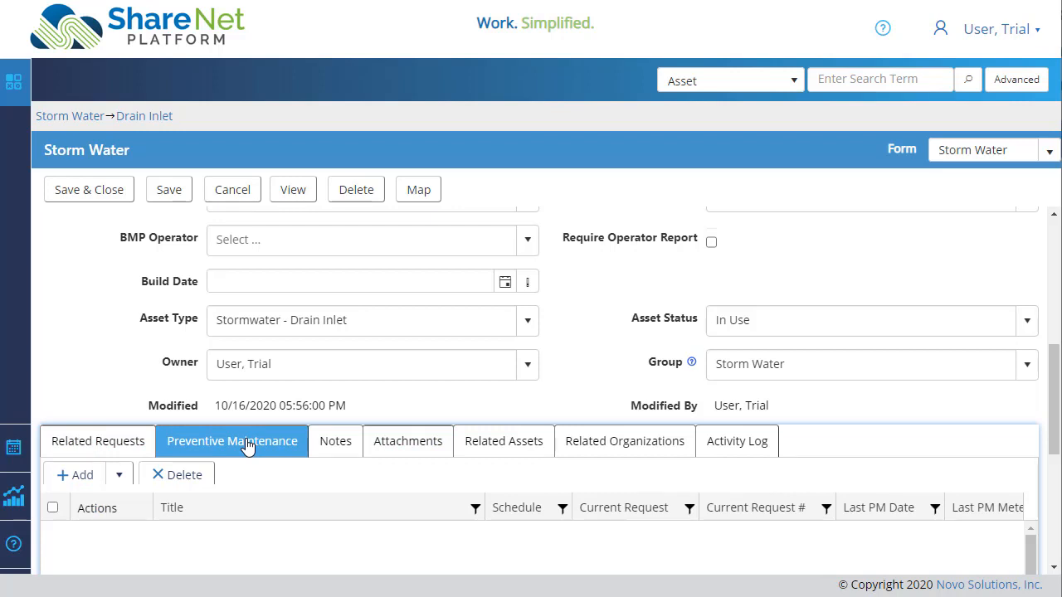
pyautogui.click(104, 444)
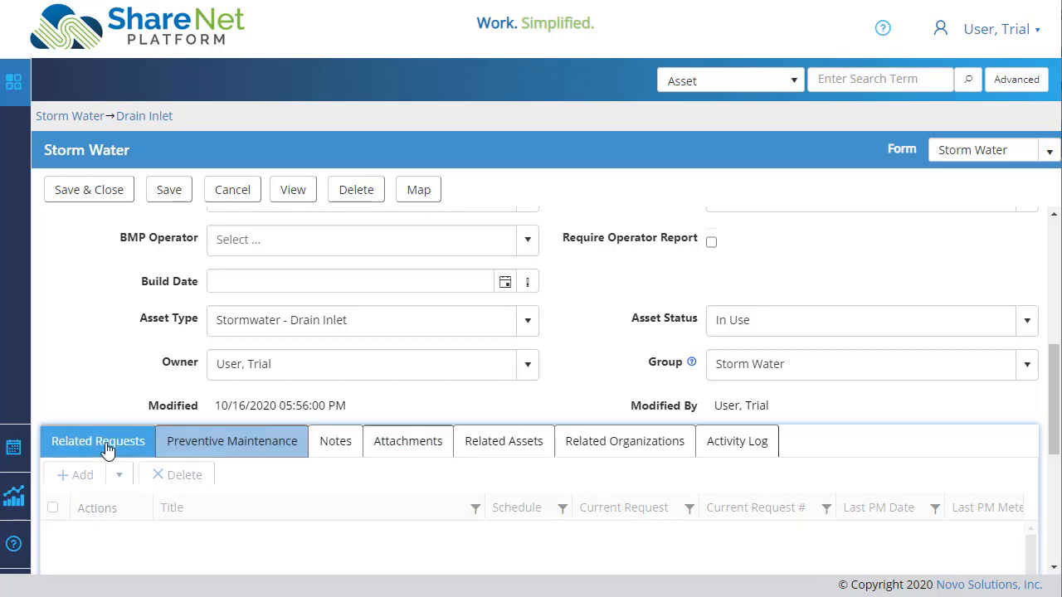
pyautogui.scroll(-2, 39, 311)
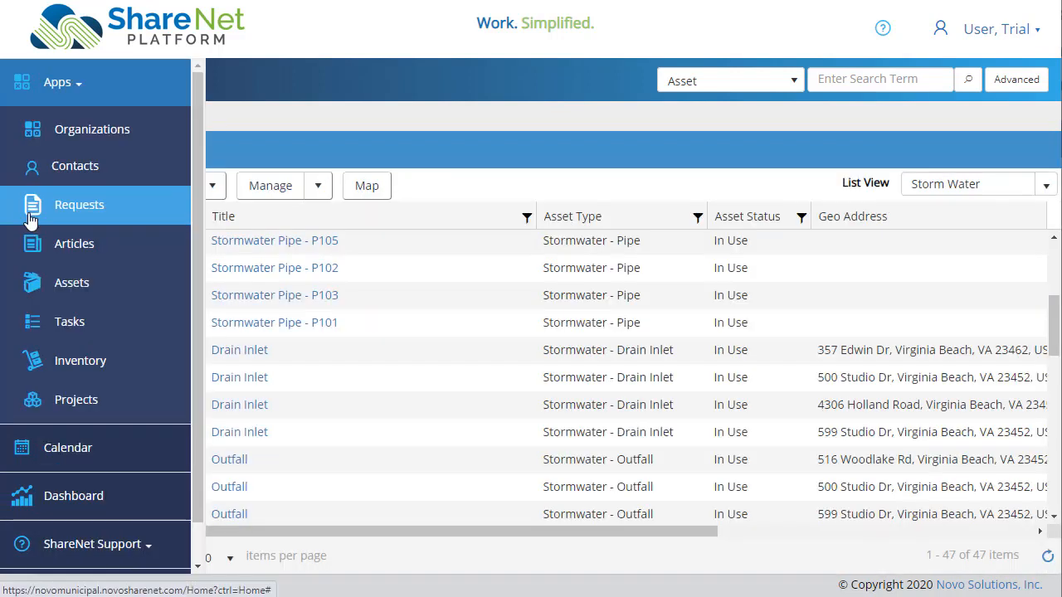
# - Open the Requests list and browse its available list views
pyautogui.click(29, 218)
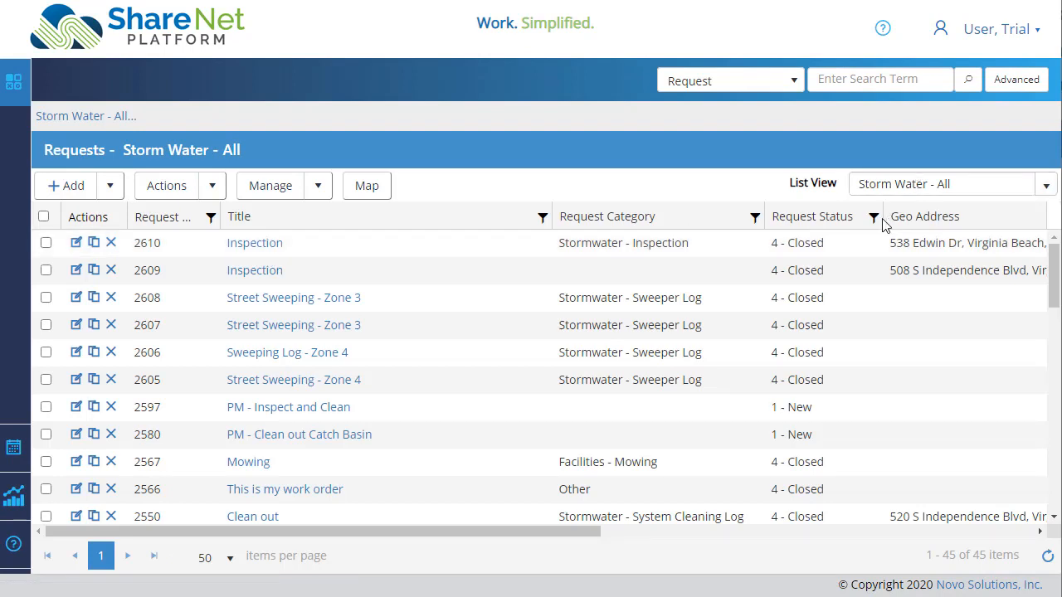
pyautogui.click(1042, 185)
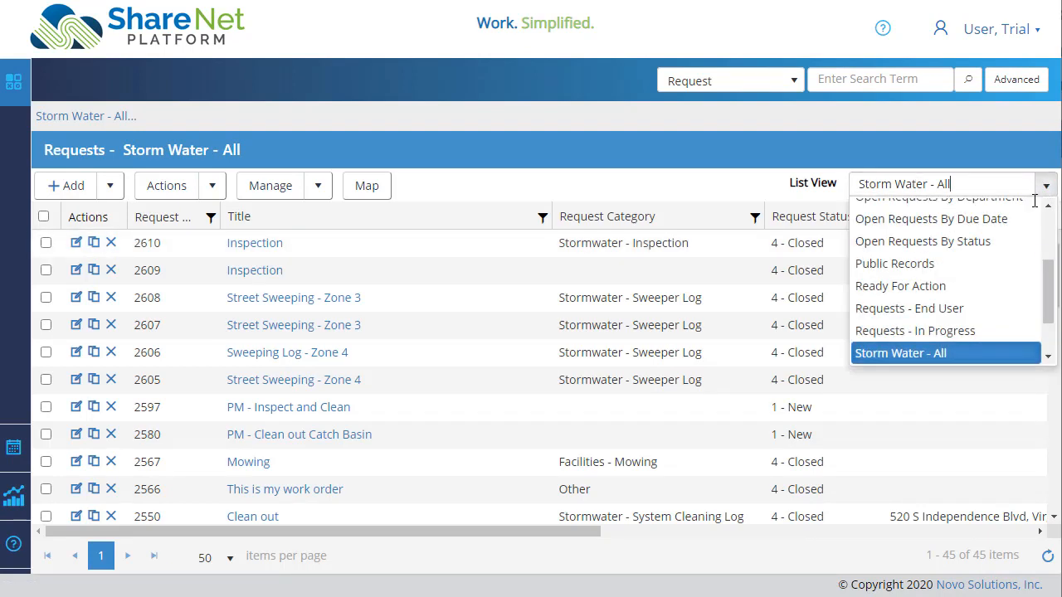
pyautogui.moveTo(1048, 319); pyautogui.dragTo(1046, 245)
pyautogui.click(709, 201)
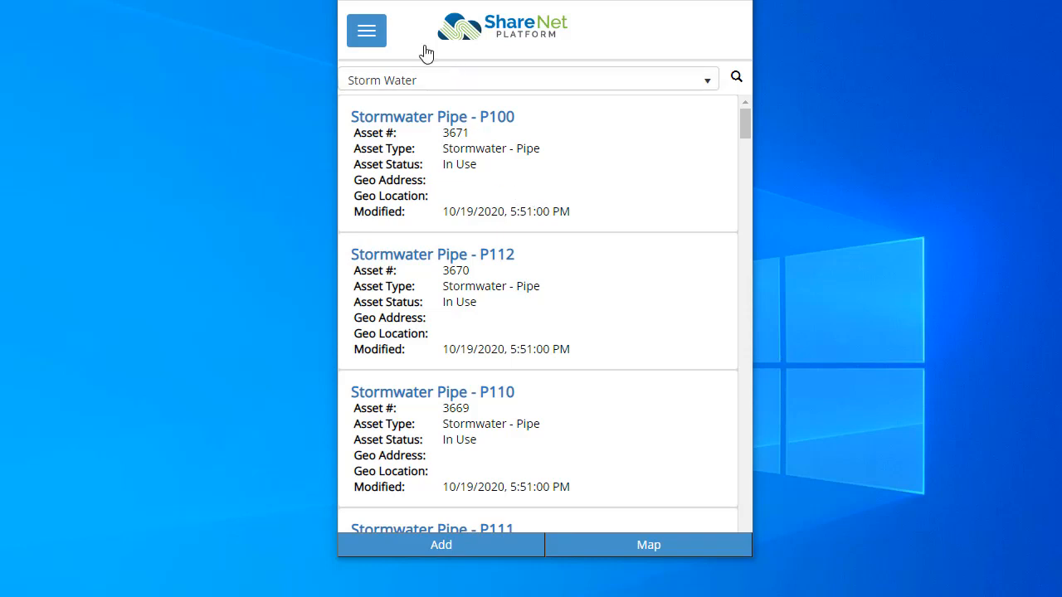
# - In the mobile view, open the Assets list, show the asset search field and return to the Storm Water list
pyautogui.click(368, 33)
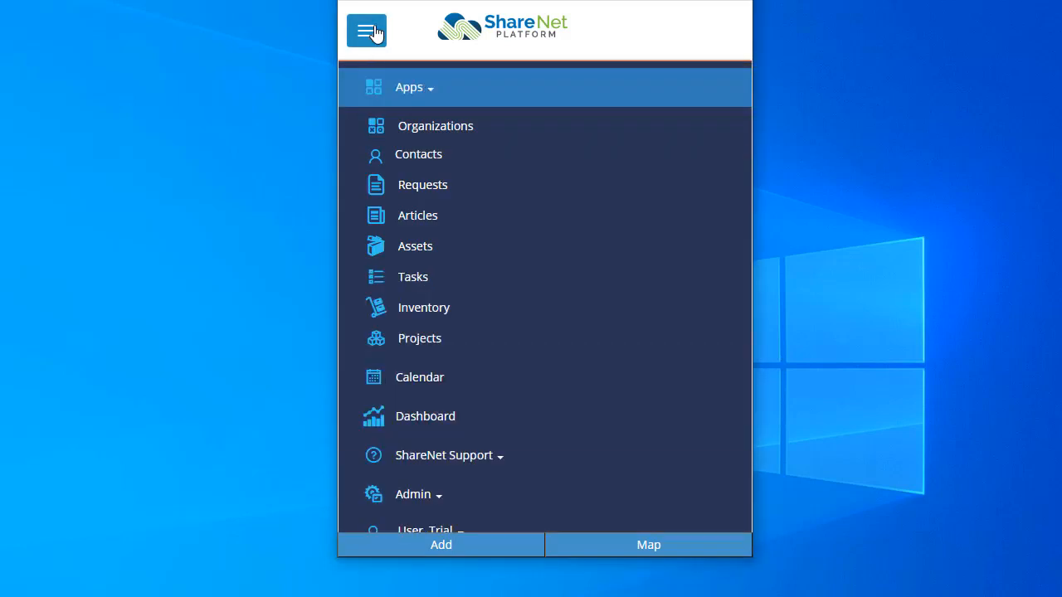
pyautogui.click(406, 249)
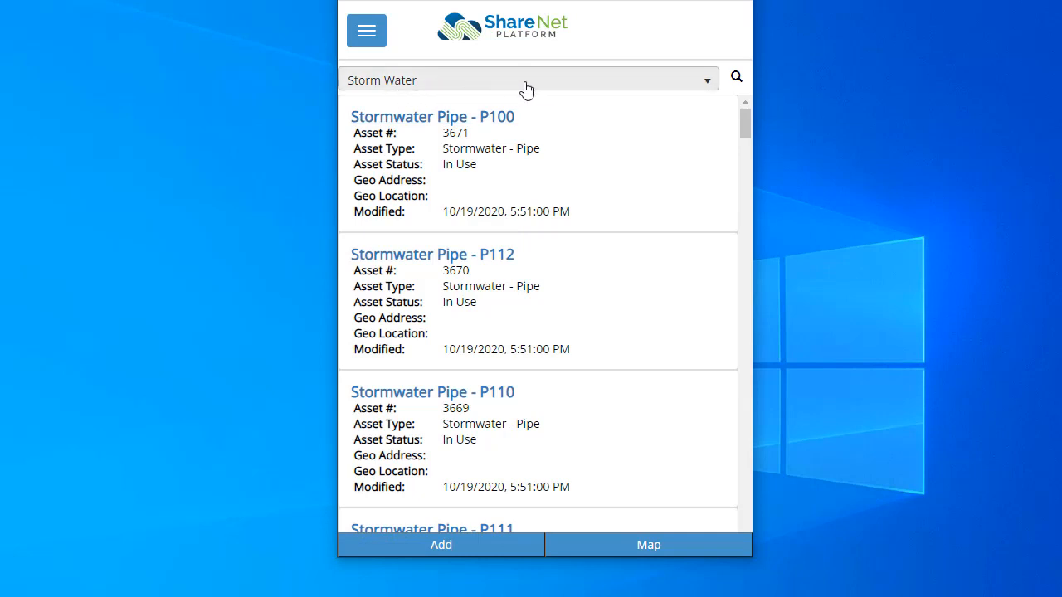
pyautogui.click(736, 78)
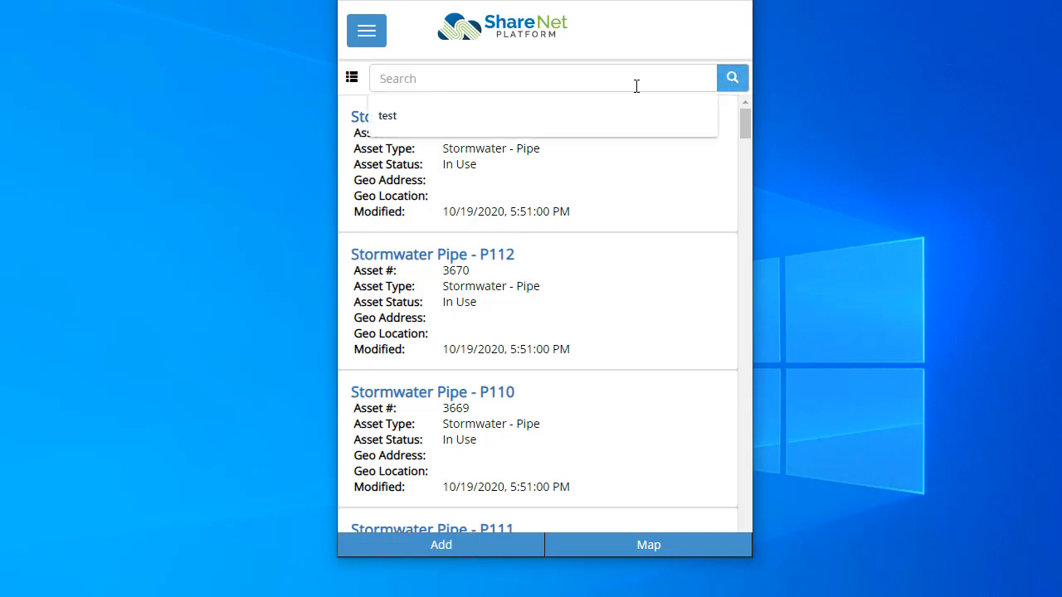
pyautogui.click(350, 78)
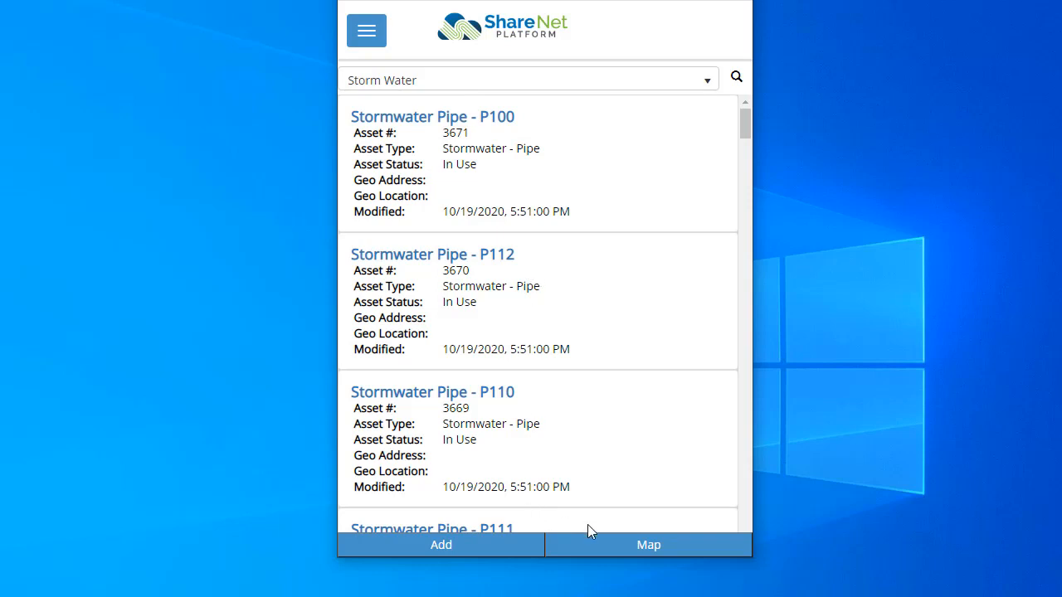
# - Find pipe P105 south of Lake Trashmore on the mobile asset map and start a new request for it
pyautogui.click(630, 550)
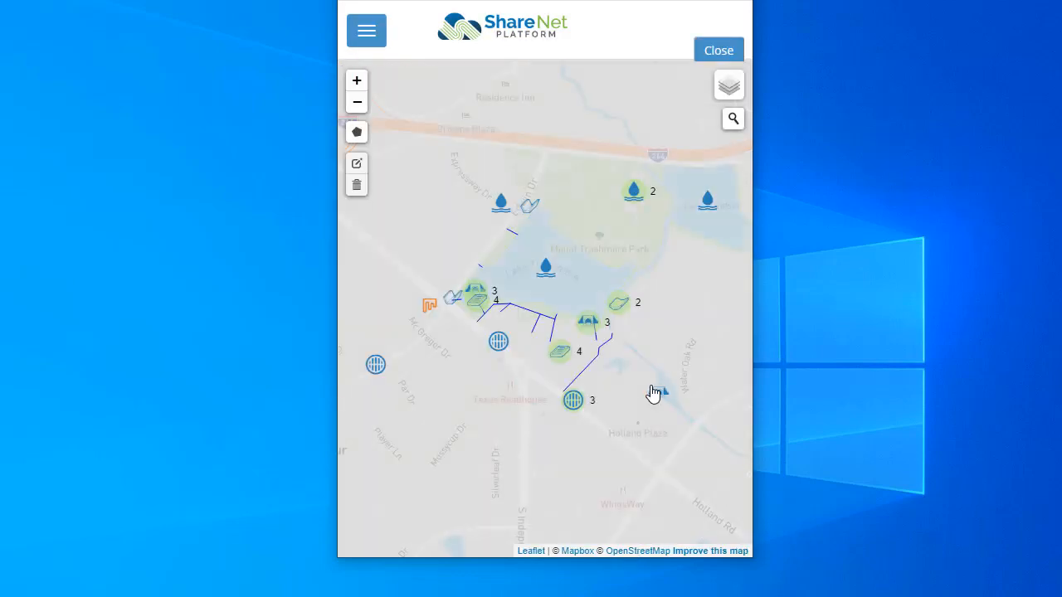
pyautogui.scroll(1, 514, 323)
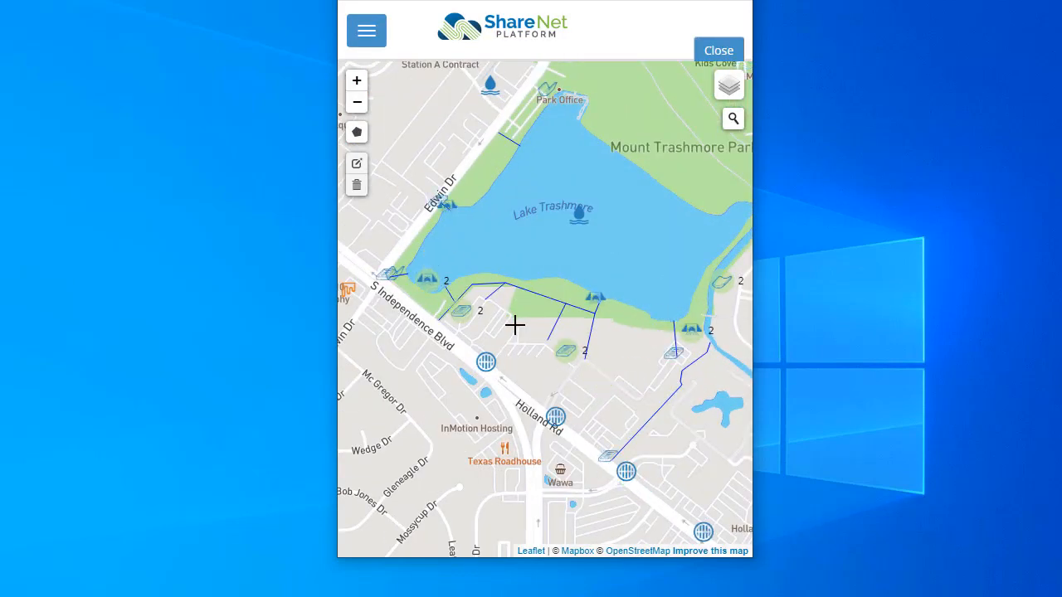
pyautogui.scroll(1, 510, 328)
pyautogui.moveTo(677, 326); pyautogui.dragTo(591, 345)
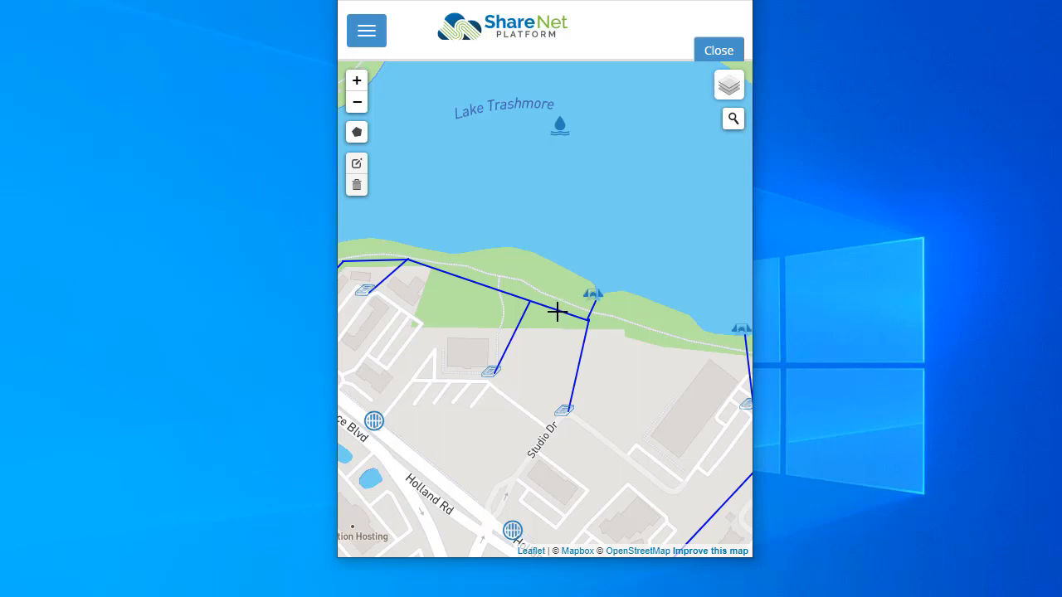
pyautogui.click(563, 319)
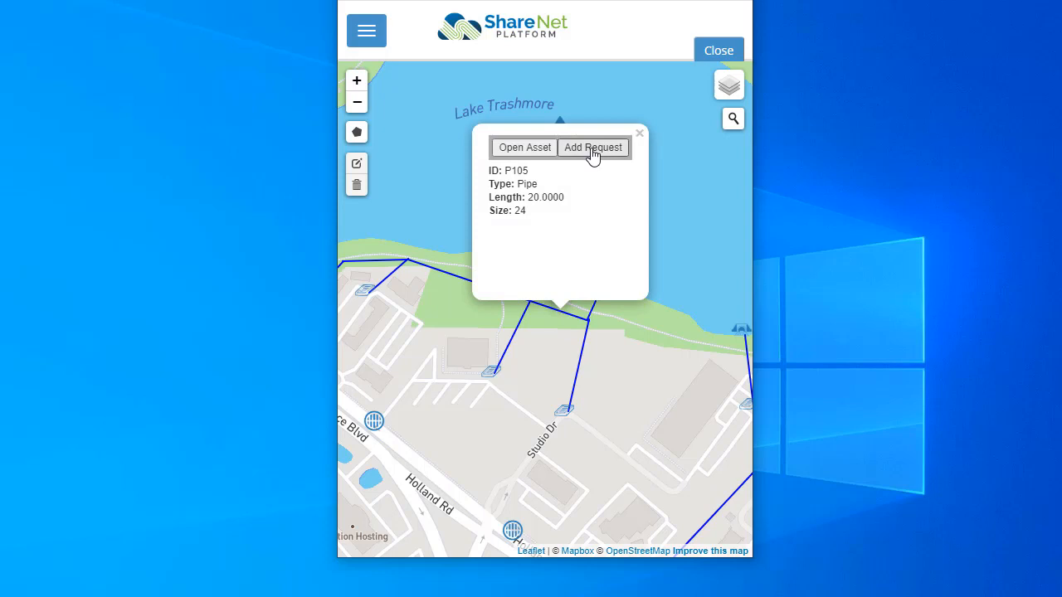
pyautogui.click(593, 149)
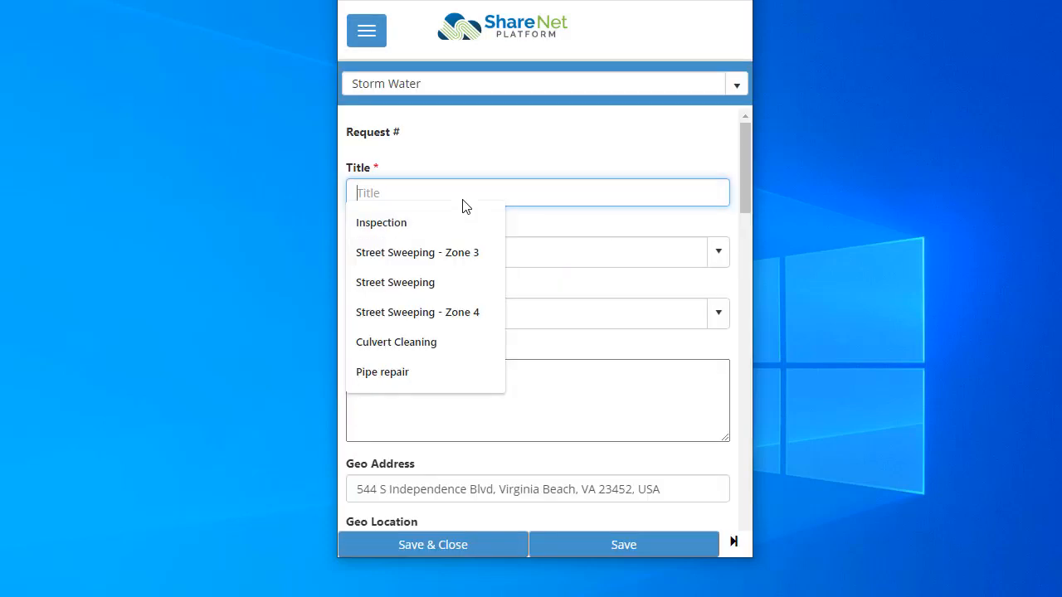
# - Title the request Pipe repair and set its category to Stormwater - Repair
pyautogui.write('Pipe')
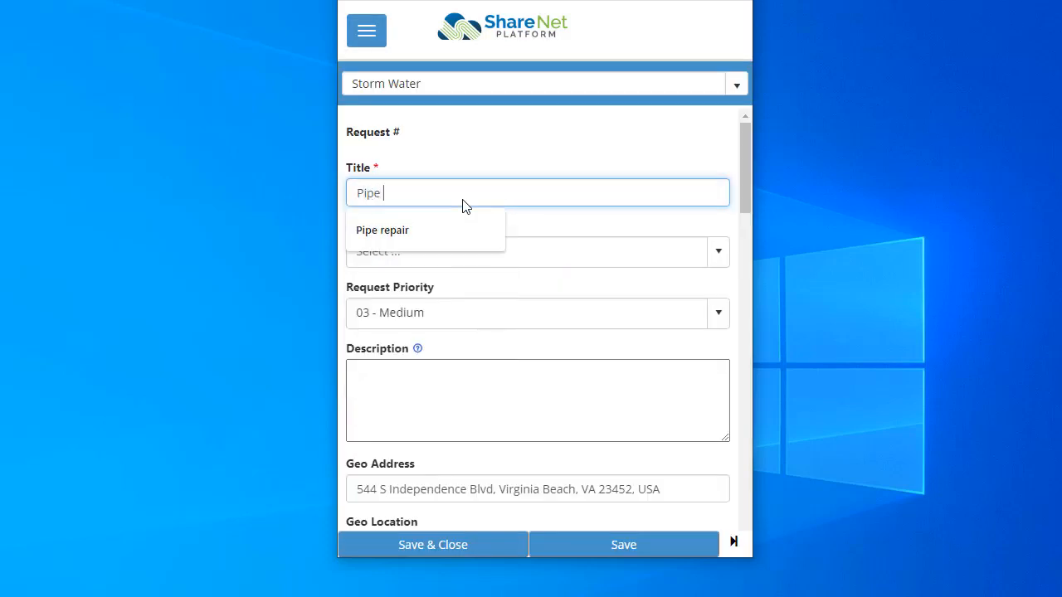
pyautogui.press('Down')
pyautogui.press('Return')
pyautogui.press('Tab')
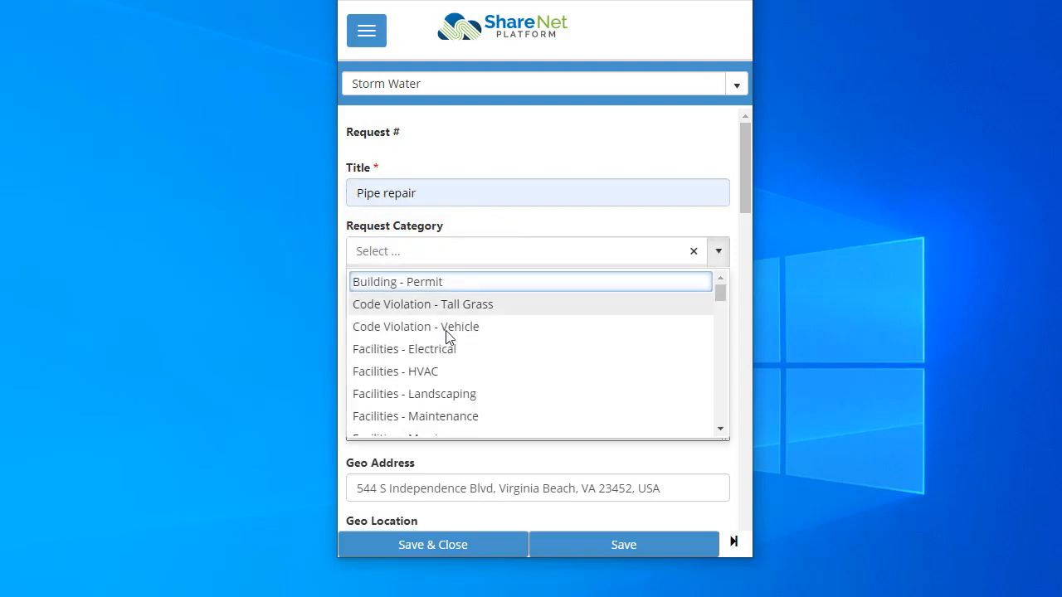
pyautogui.write('st')
pyautogui.scroll(-2, 506, 343)
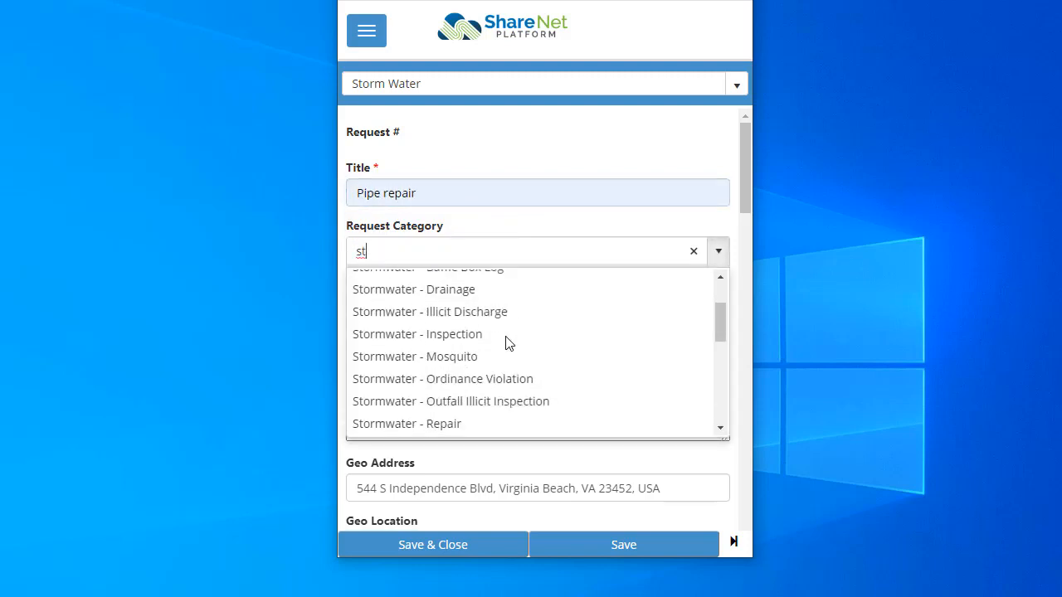
pyautogui.click(452, 422)
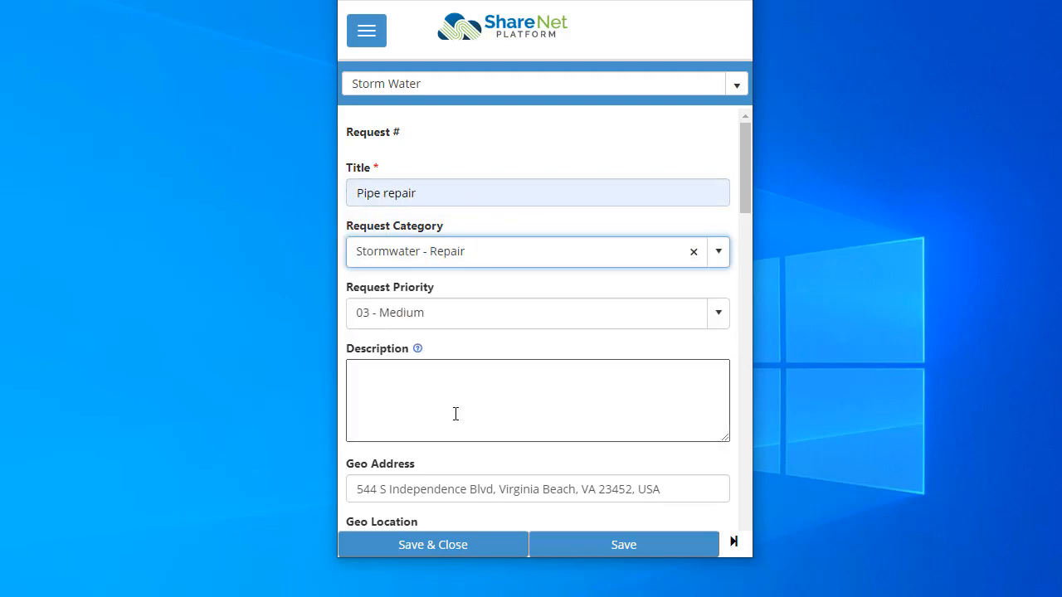
# - Set the pipe repair request's status to 4 - Closed
pyautogui.scroll(-4, 652, 298)
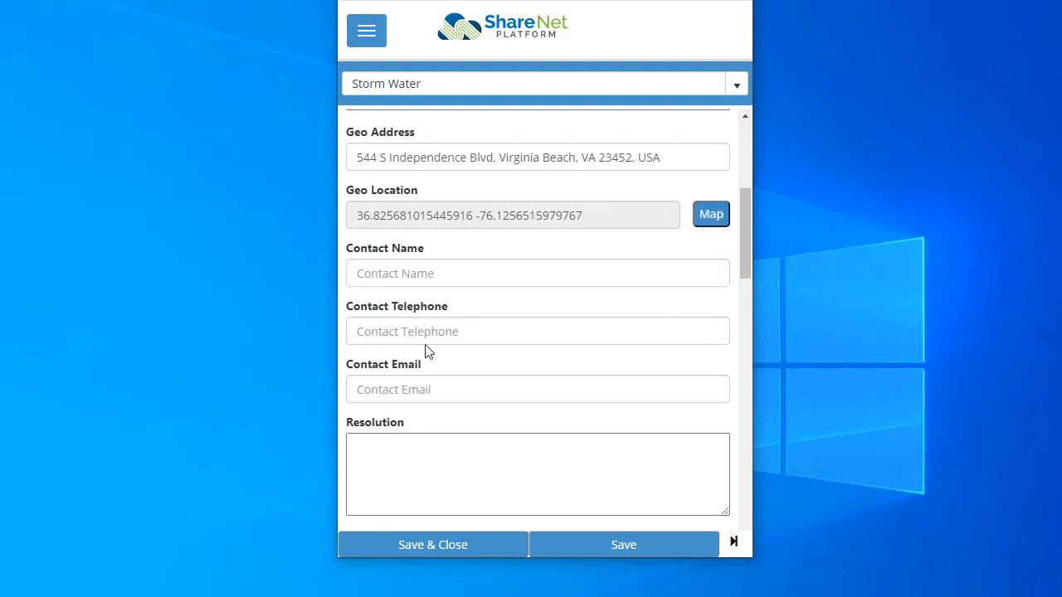
pyautogui.scroll(-6, 609, 263)
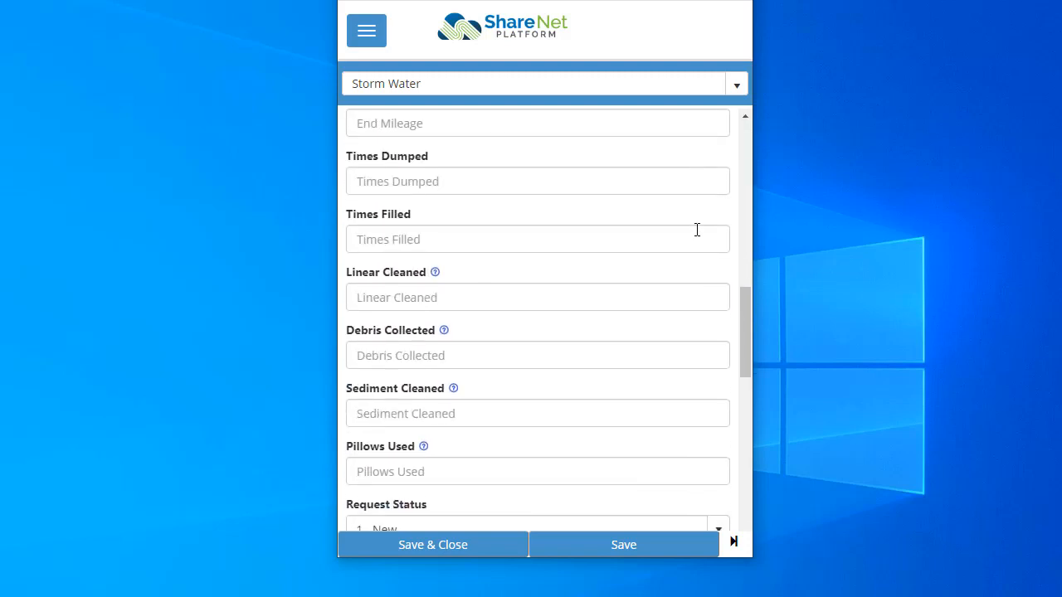
pyautogui.scroll(-2, 578, 262)
pyautogui.scroll(-1, 578, 261)
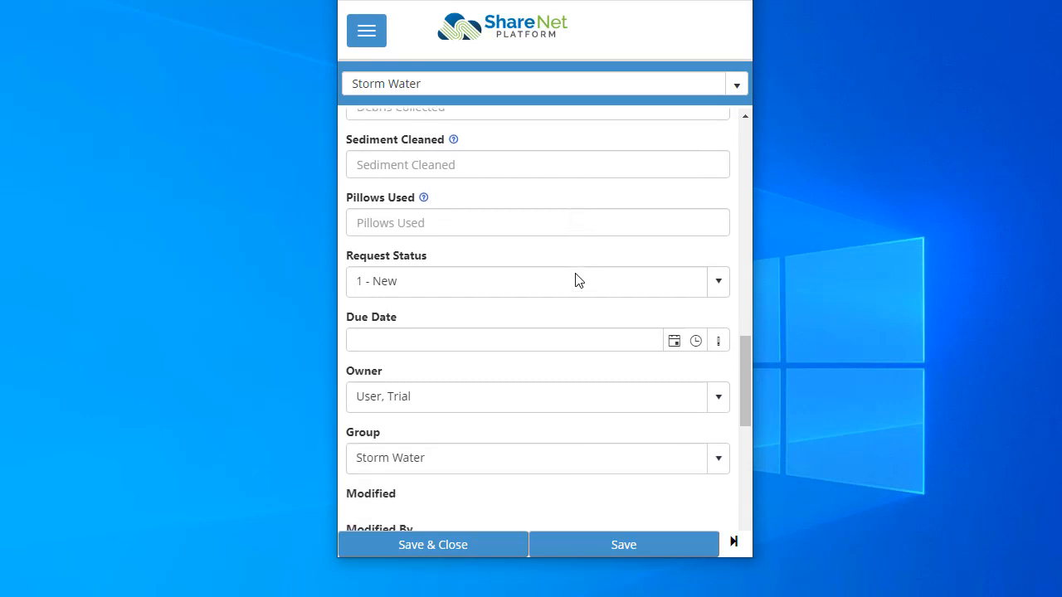
pyautogui.click(493, 283)
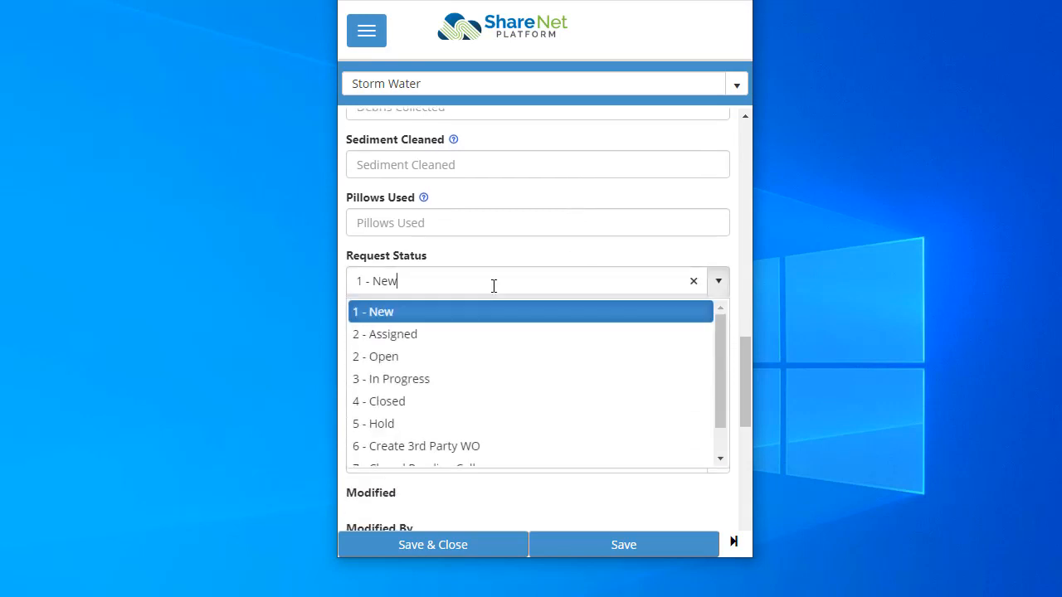
pyautogui.click(415, 403)
# - Expand the request's Inventory/Time Detail section and save the request so entries can be added to it
pyautogui.scroll(-4, 588, 279)
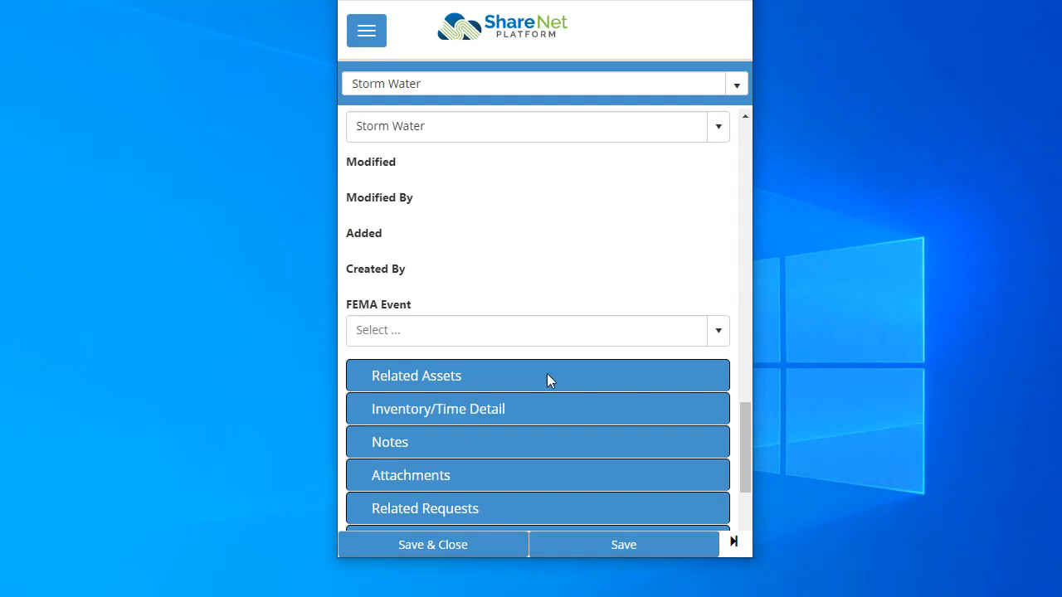
pyautogui.click(454, 411)
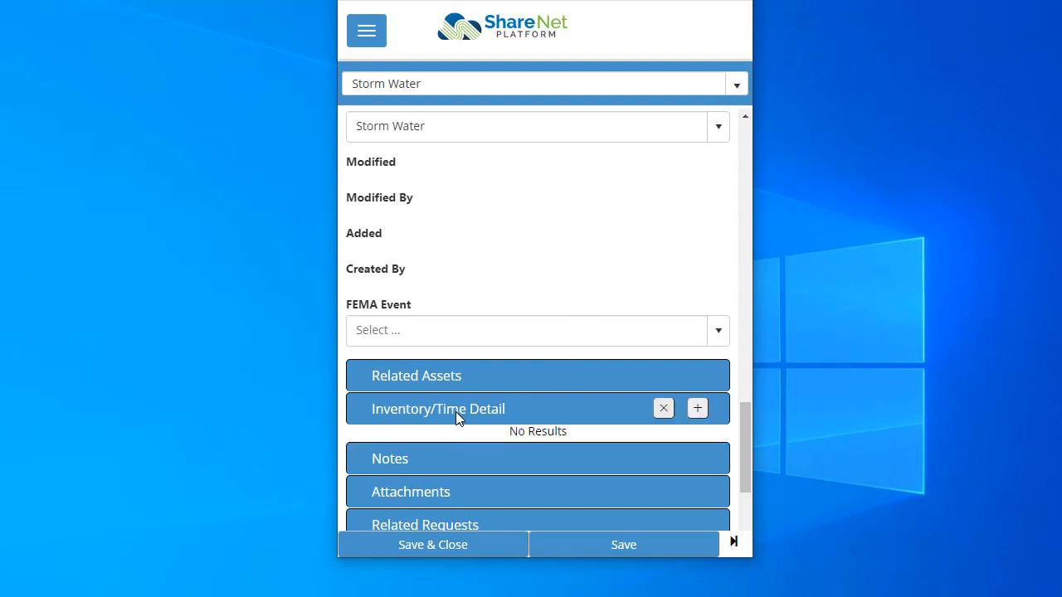
pyautogui.click(697, 408)
pyautogui.click(687, 79)
pyautogui.click(601, 545)
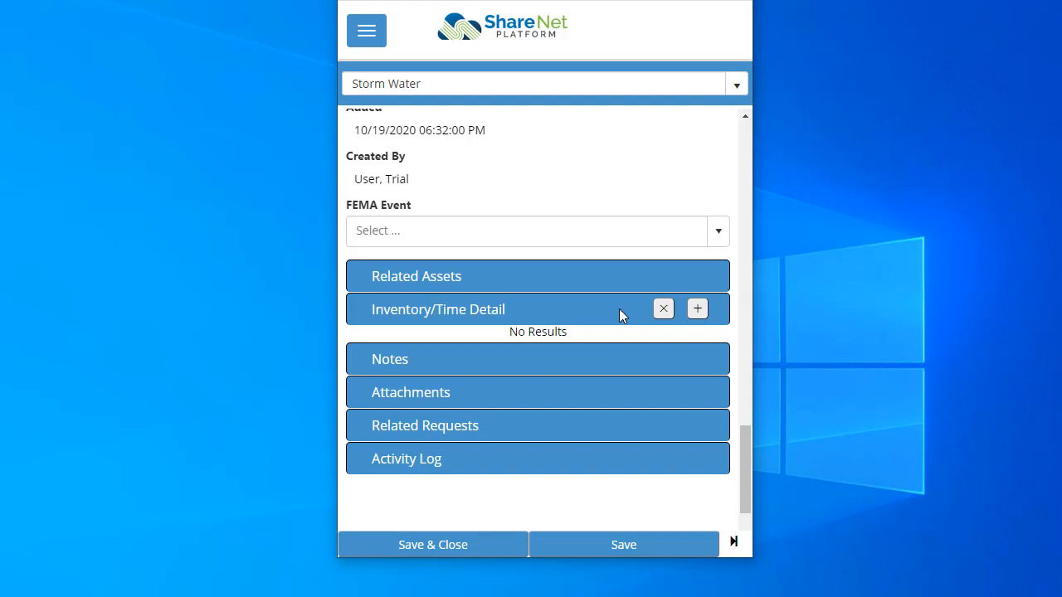
# - Add an Inventory/Time Detail entry for Hours - Equipment - Back Hoe with quantity 1 and save it
pyautogui.click(696, 310)
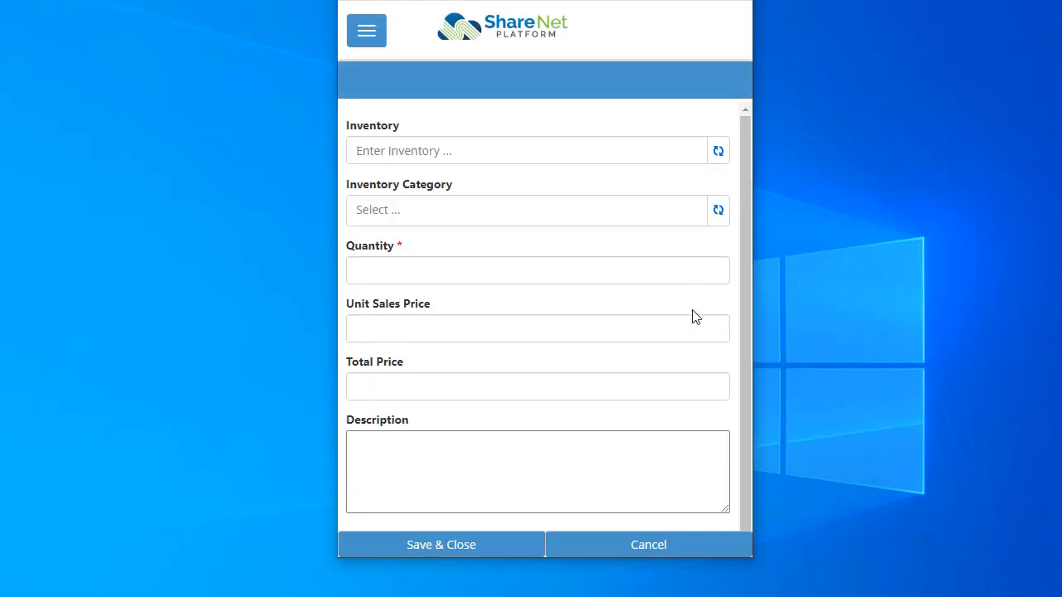
pyautogui.click(633, 156)
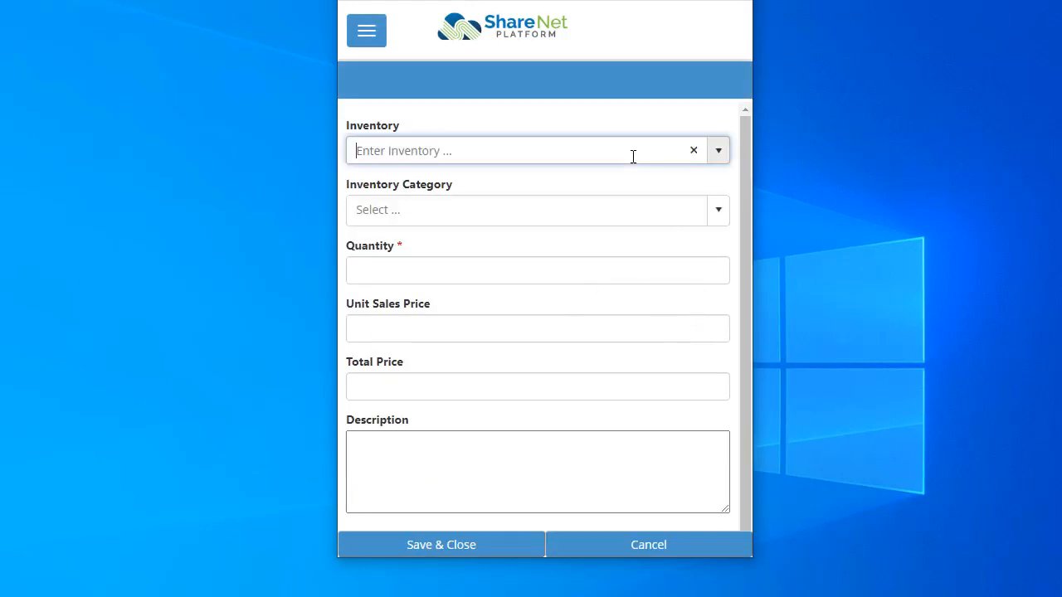
pyautogui.write('bac')
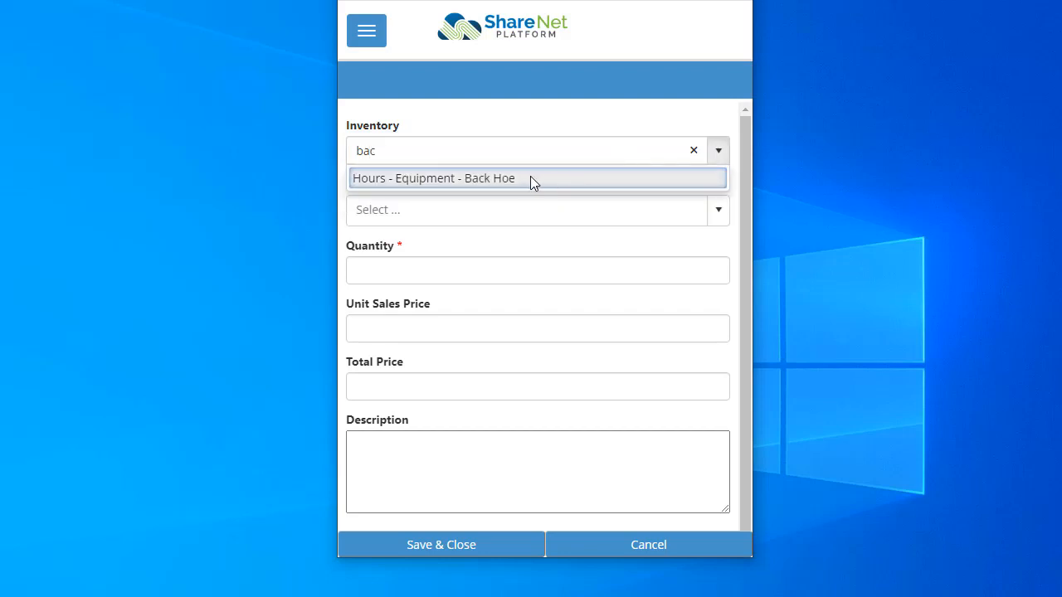
pyautogui.click(530, 175)
pyautogui.click(453, 272)
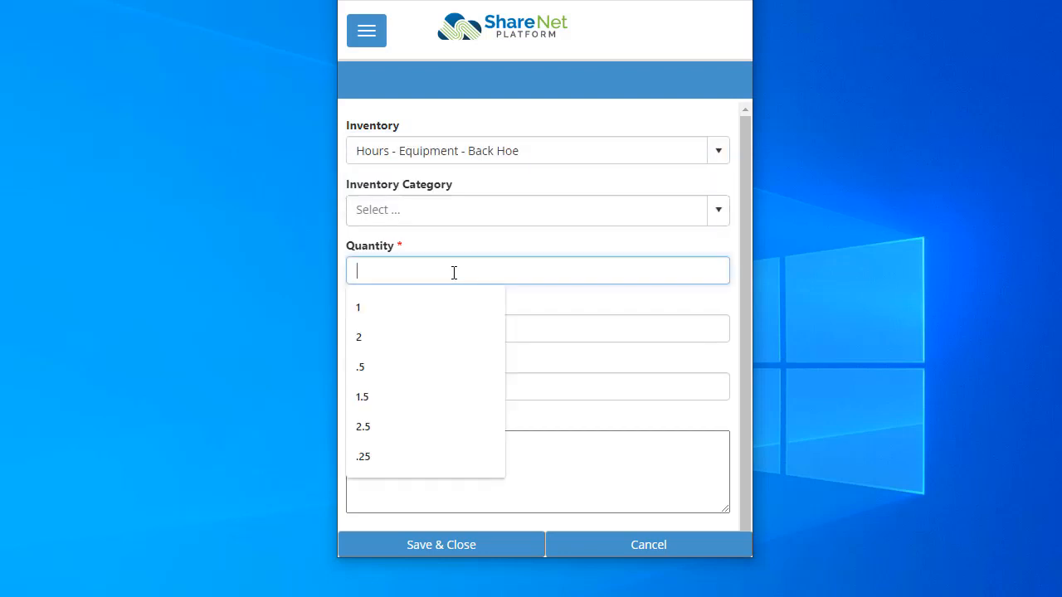
pyautogui.write('1')
pyautogui.click(477, 239)
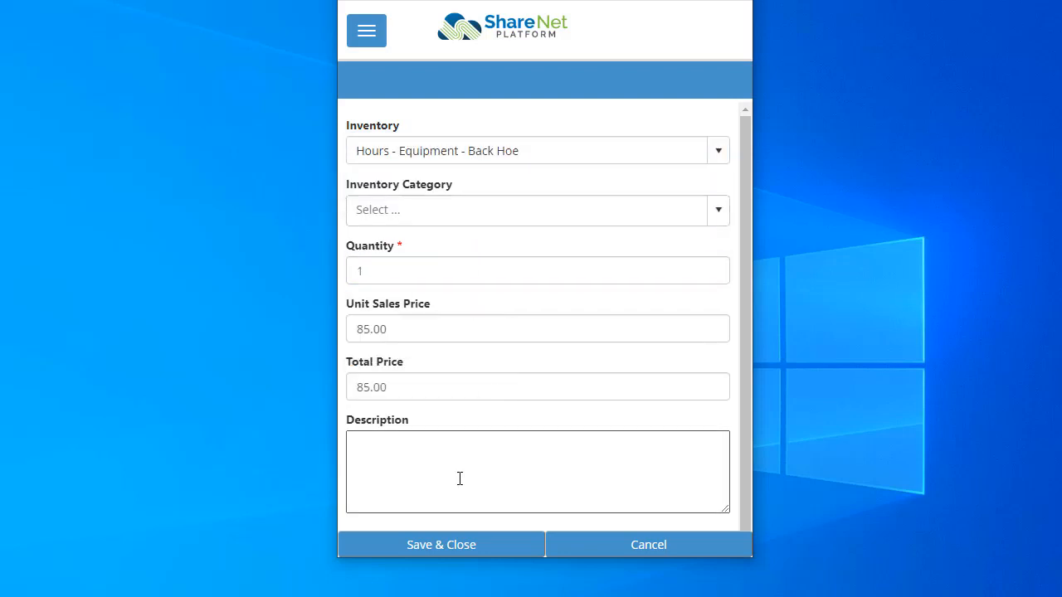
pyautogui.click(477, 546)
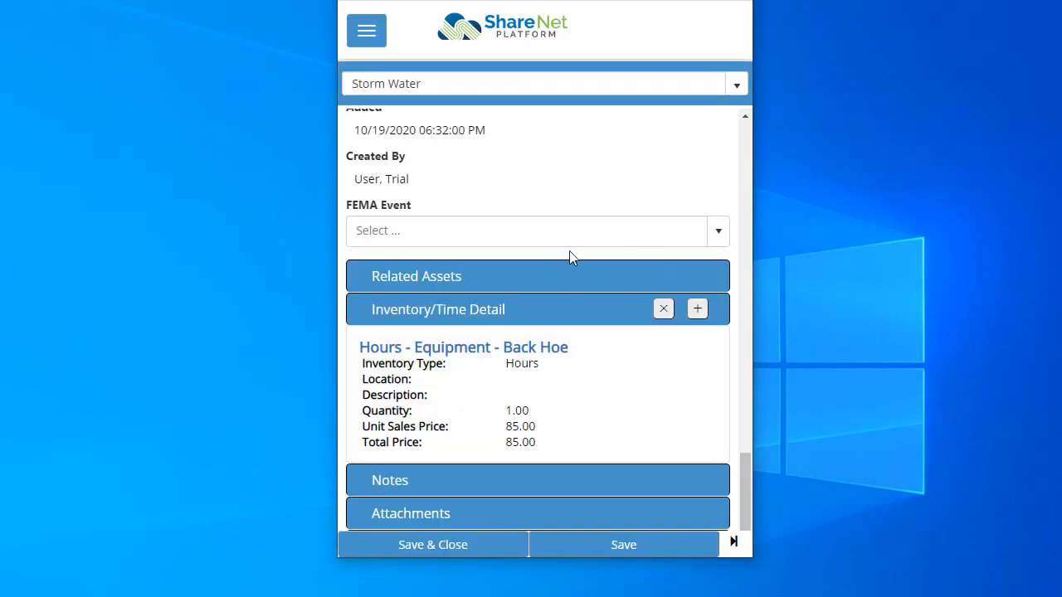
# - Add an Inventory/Time Detail entry for Concrete Pipe - 24 Inch ID x 8 feet from Location 1 with quantity 1 and save it
pyautogui.click(697, 310)
pyautogui.write('pip')
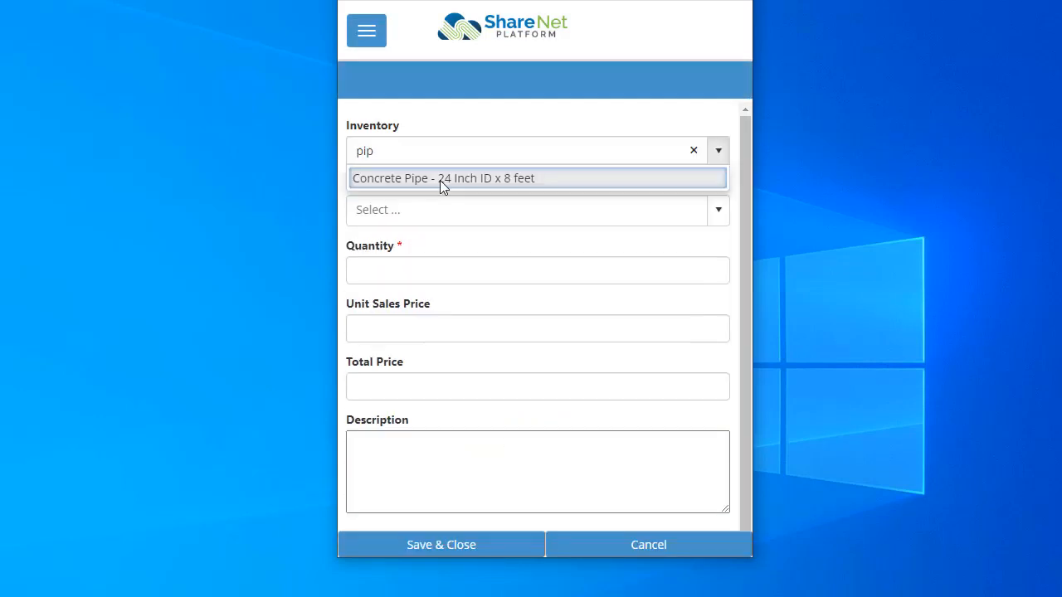
pyautogui.click(440, 180)
pyautogui.click(418, 328)
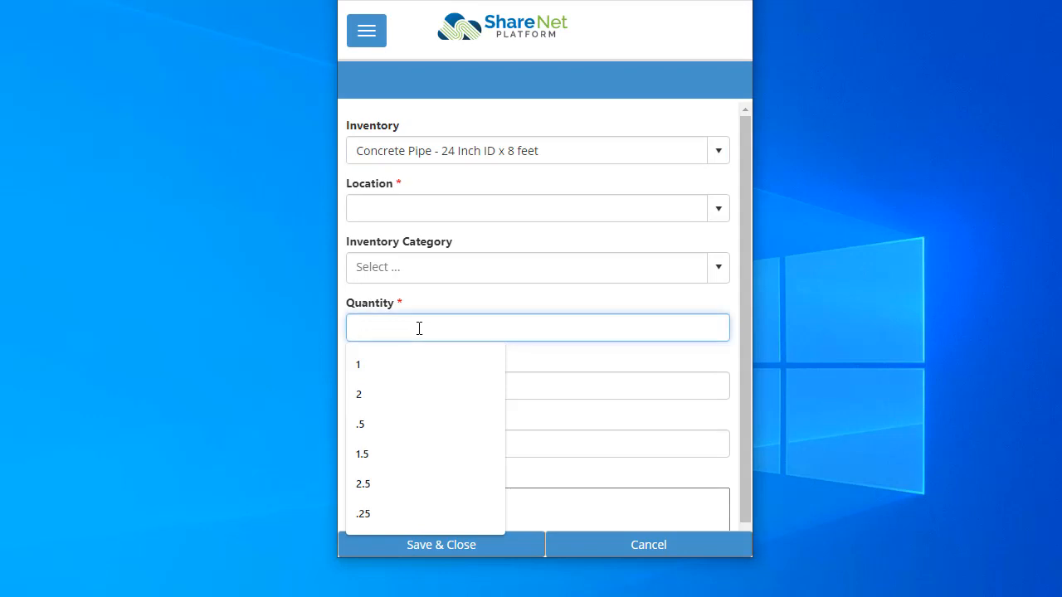
pyautogui.write('1')
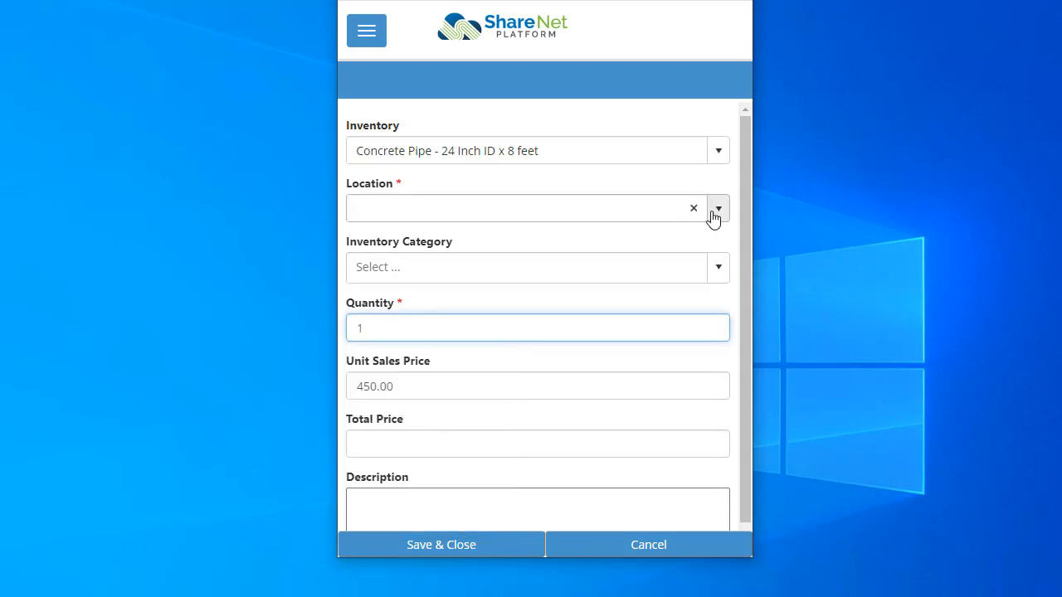
pyautogui.click(717, 208)
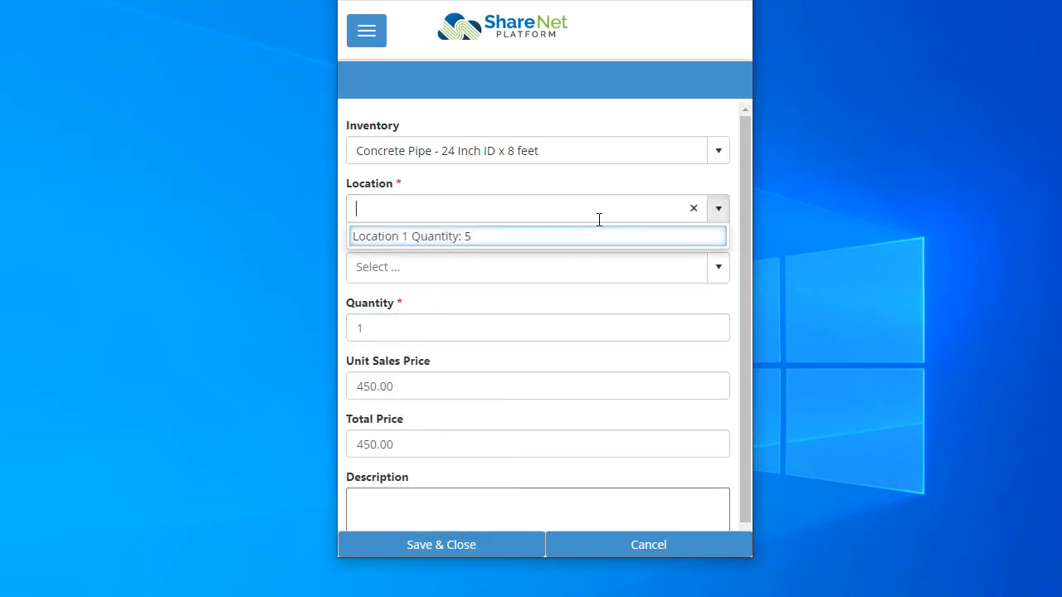
pyautogui.click(454, 238)
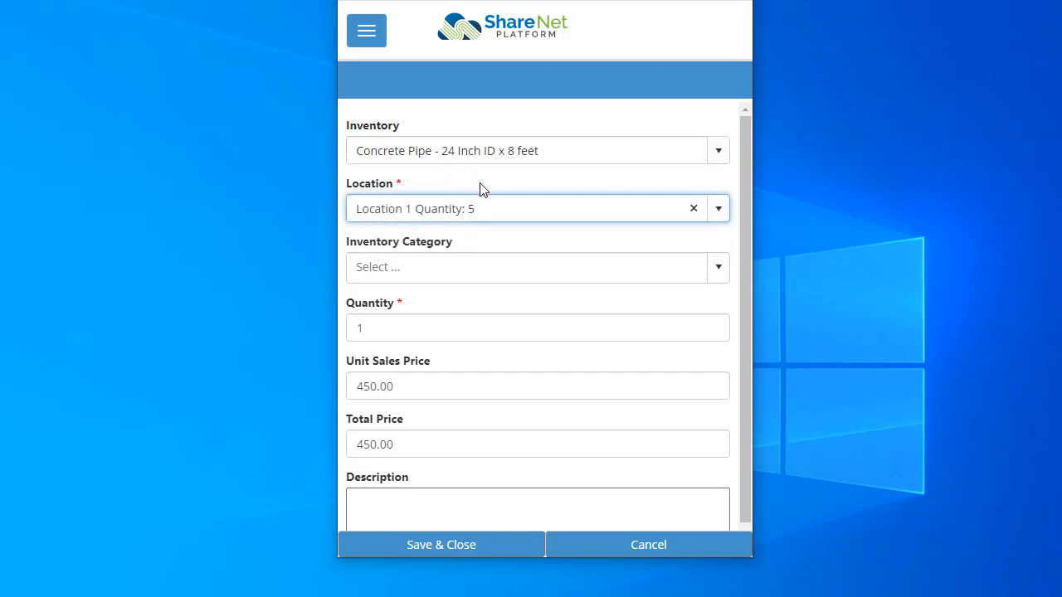
pyautogui.click(404, 328)
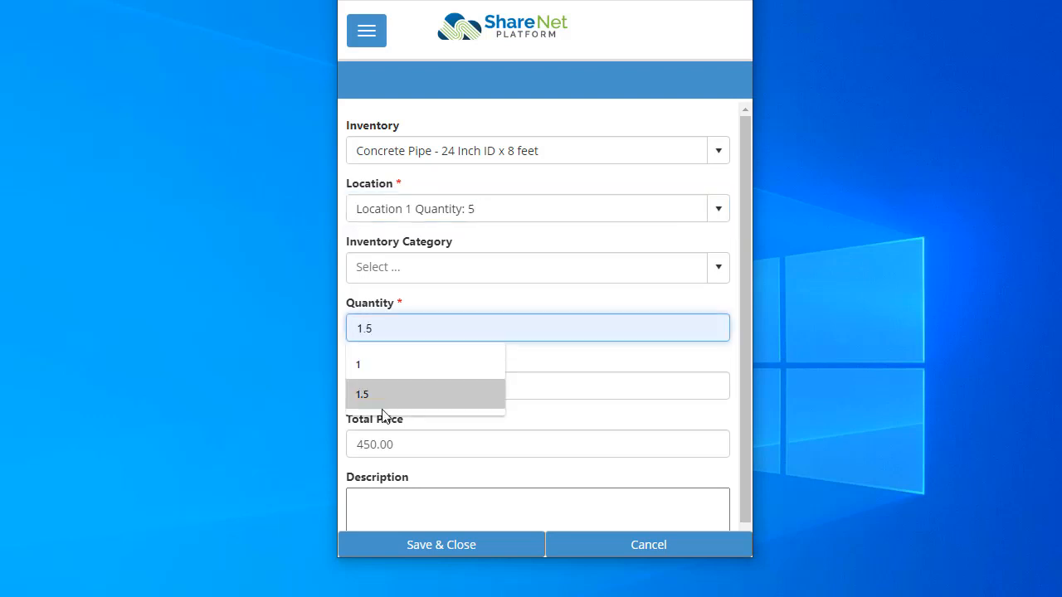
pyautogui.click(421, 544)
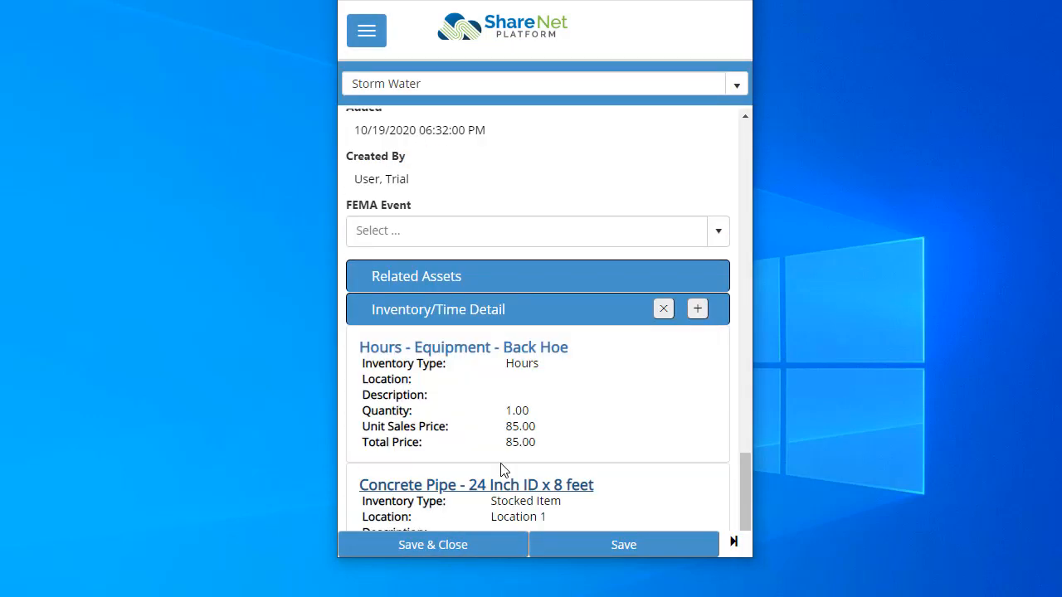
# - Add an Inventory/Time Detail entry for the worker's labor with quantity 1 and save it
pyautogui.click(698, 310)
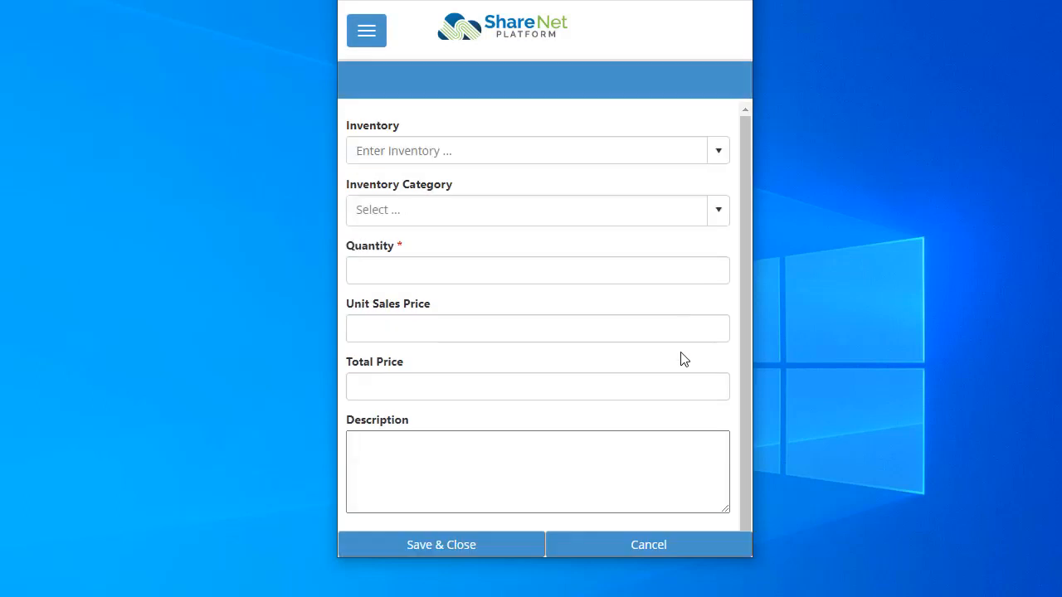
pyautogui.click(457, 158)
pyautogui.write('john')
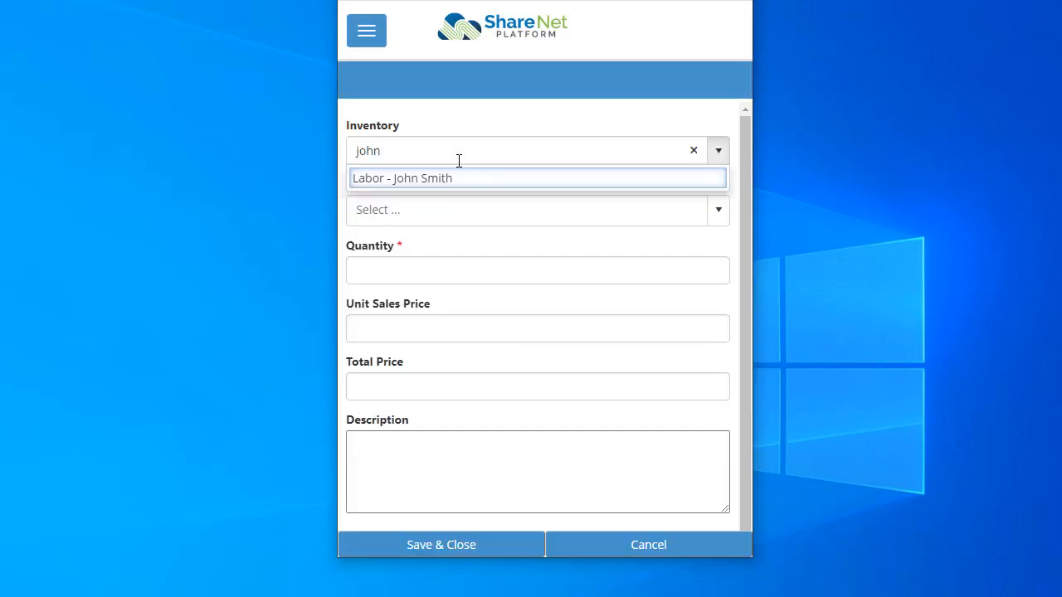
pyautogui.click(438, 181)
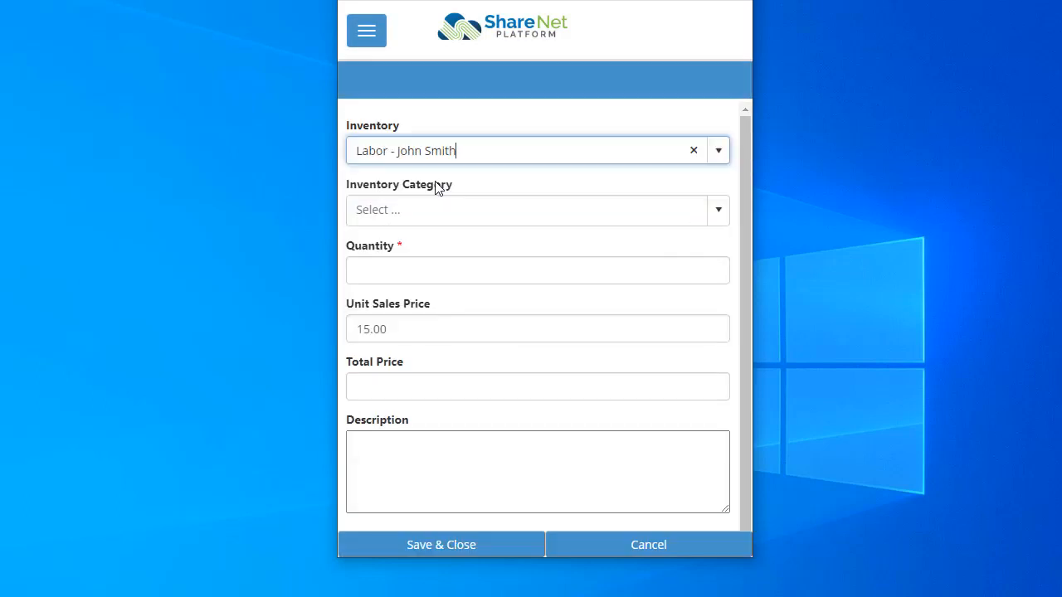
pyautogui.click(428, 277)
pyautogui.write('1')
pyautogui.click(551, 308)
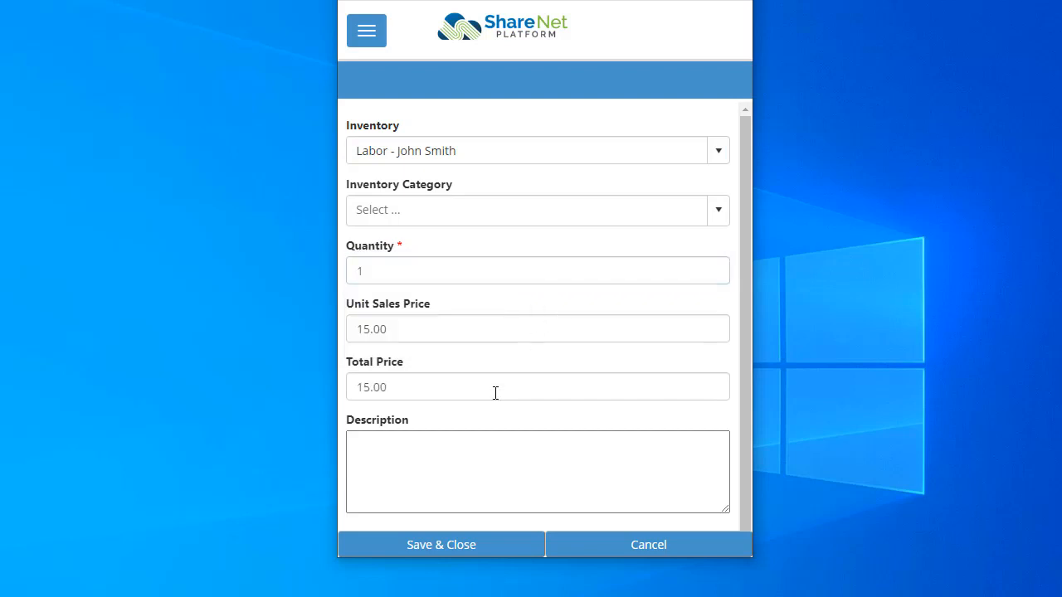
pyautogui.click(471, 544)
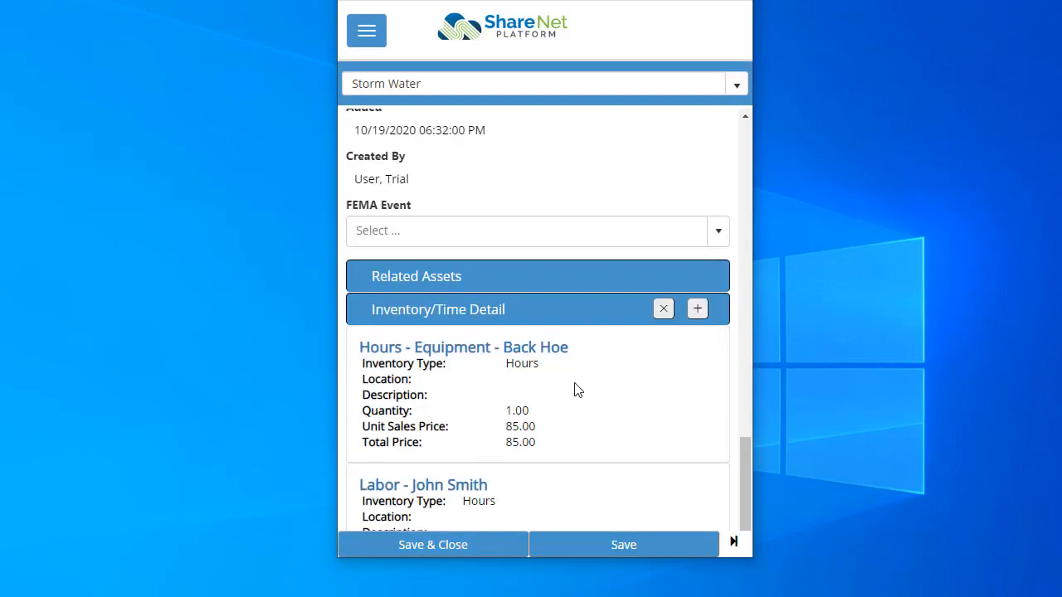
# - Check the added inventory entries, save and close the pipe repair request, and close the asset map
pyautogui.scroll(-3, 578, 390)
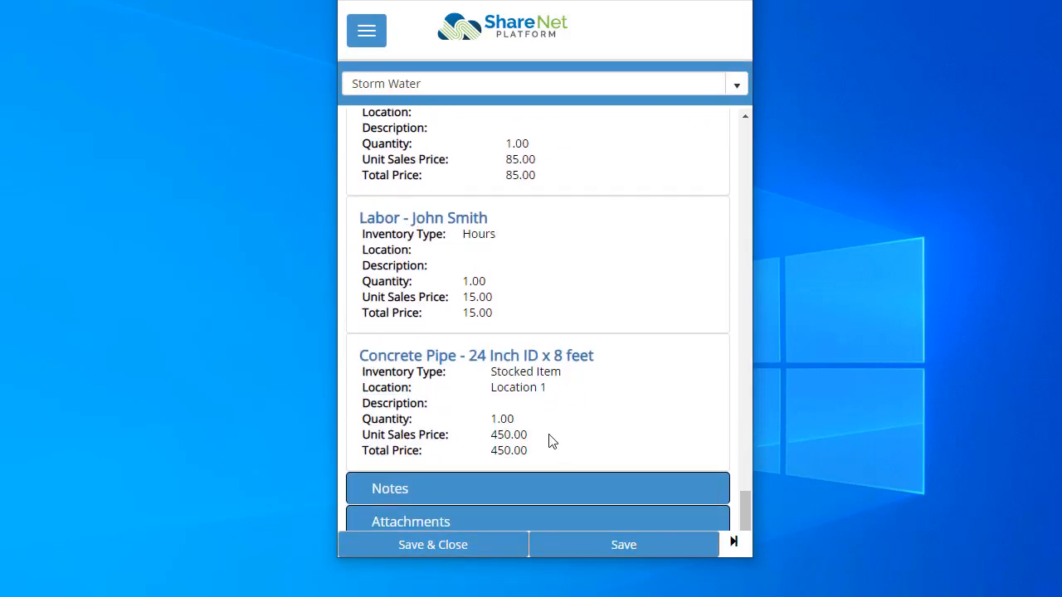
pyautogui.scroll(1, 530, 300)
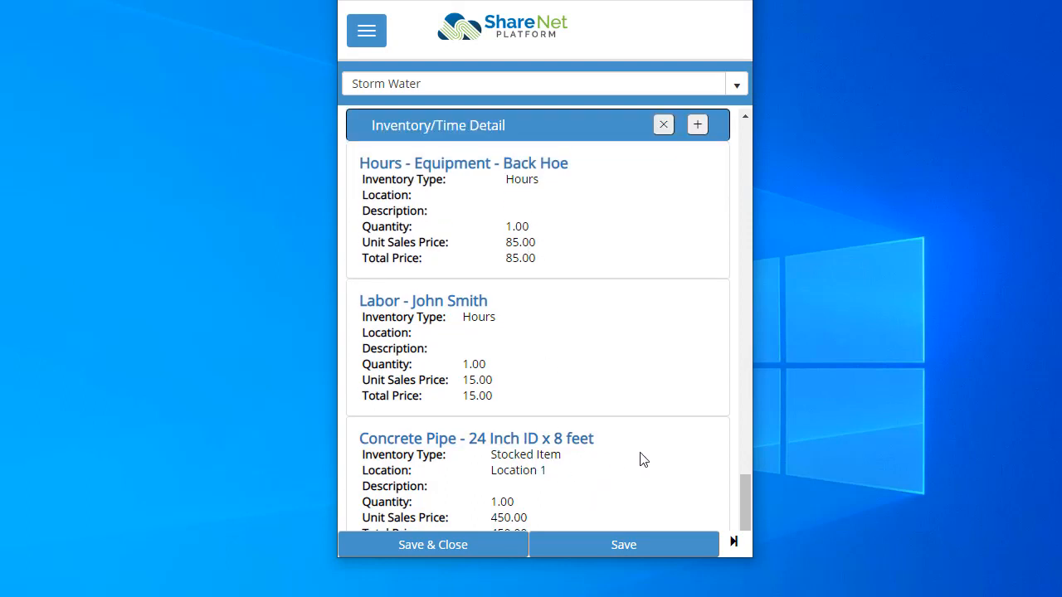
pyautogui.scroll(5, 643, 459)
pyautogui.click(448, 545)
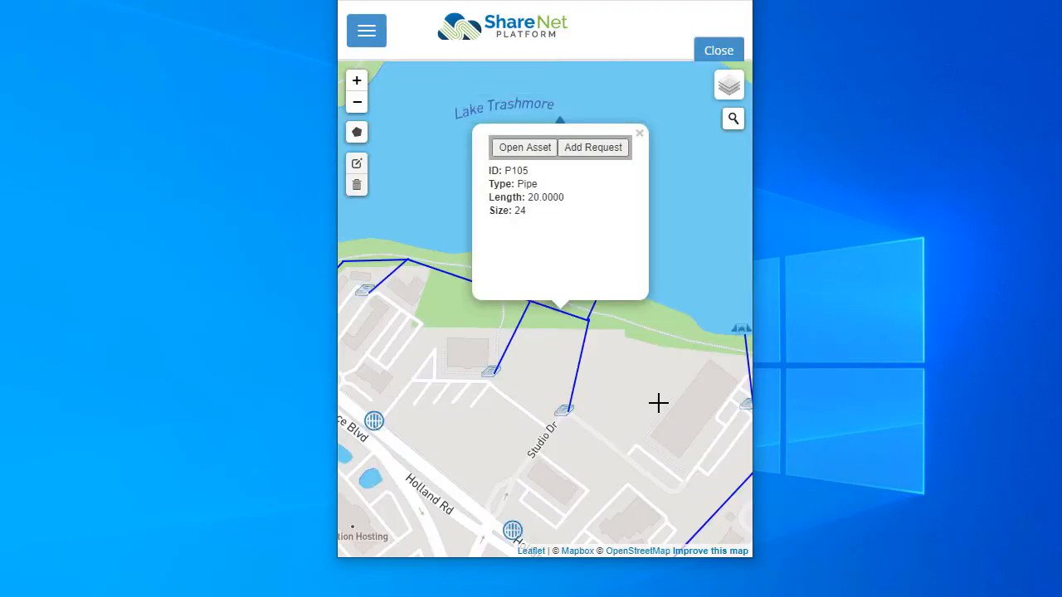
pyautogui.click(713, 55)
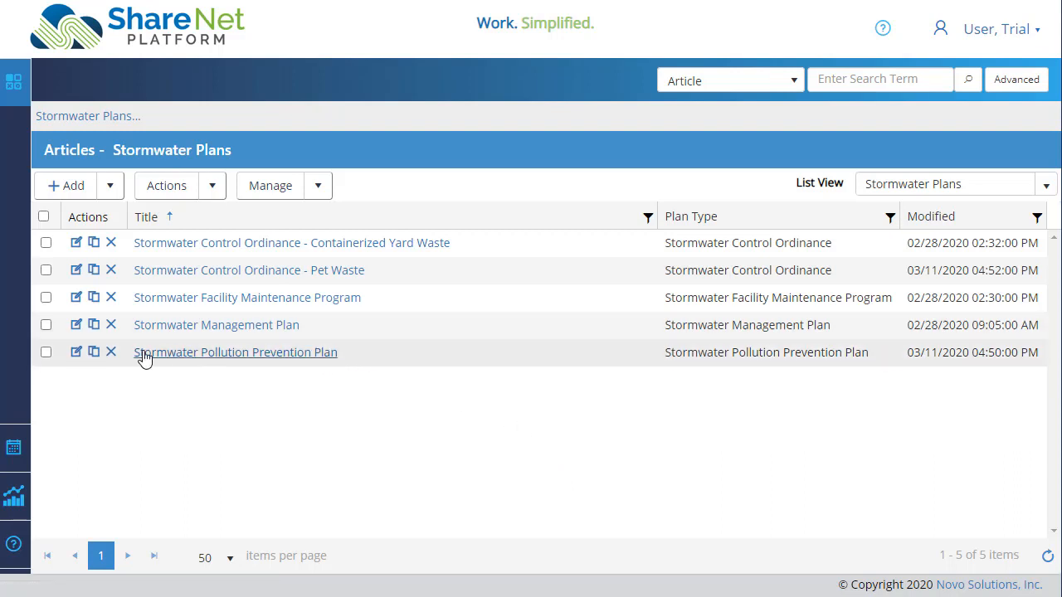
# - In the Stormwater Management Plan article, try adoption date 10/19/2020, ordinance type Litter and enforcement method Warnings, discarding the edits
pyautogui.click(75, 327)
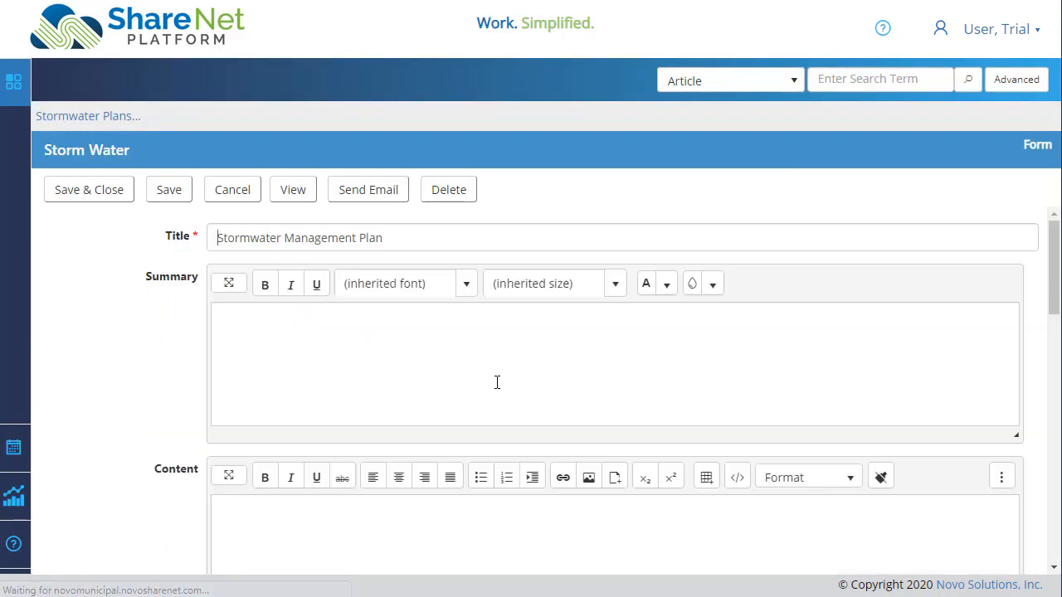
pyautogui.scroll(-10, 118, 394)
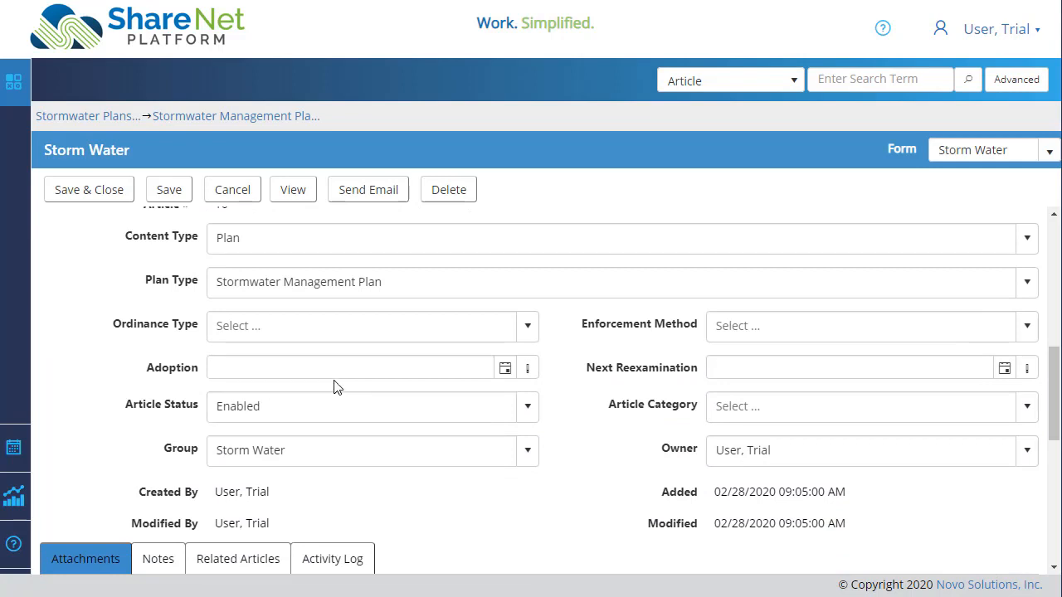
pyautogui.click(528, 367)
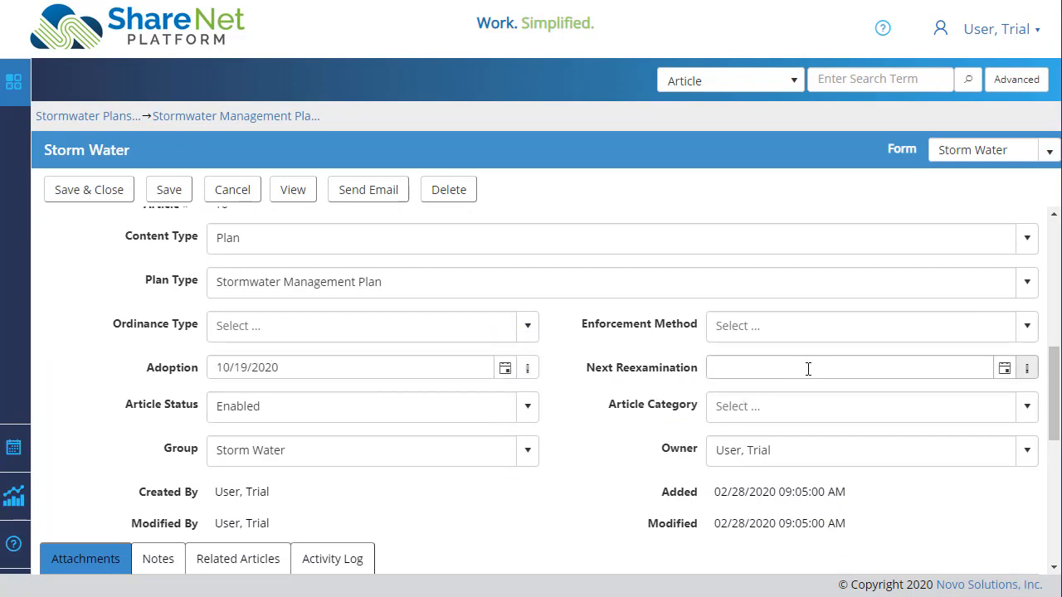
pyautogui.click(528, 332)
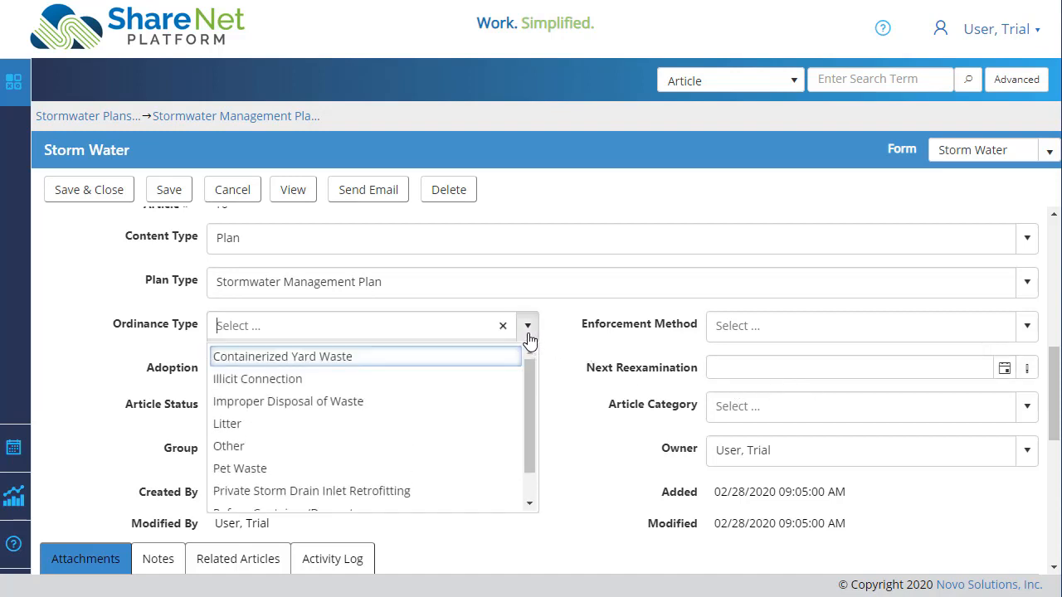
pyautogui.click(282, 420)
pyautogui.click(780, 332)
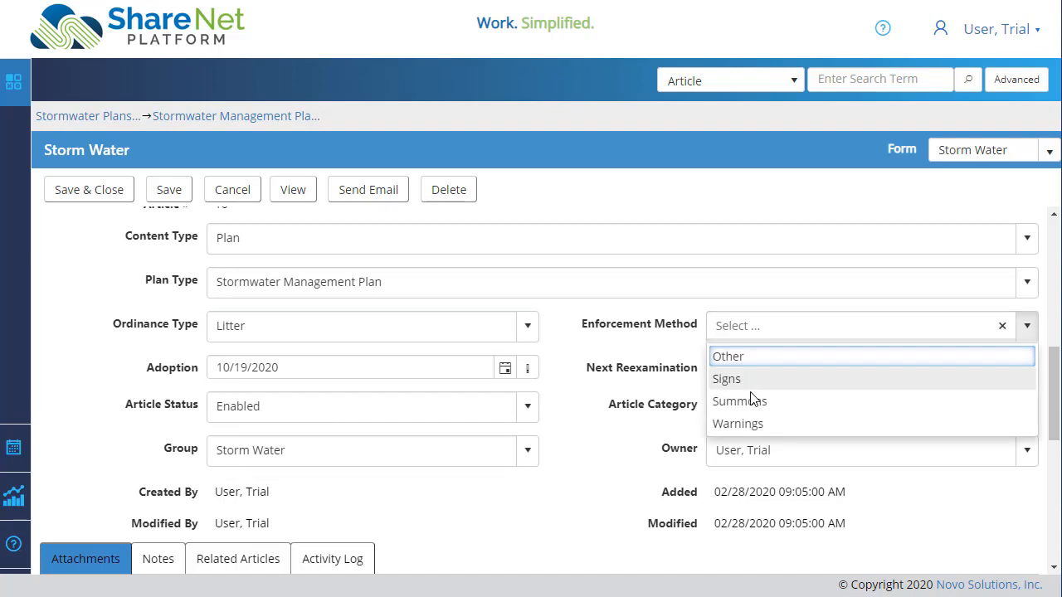
pyautogui.click(754, 426)
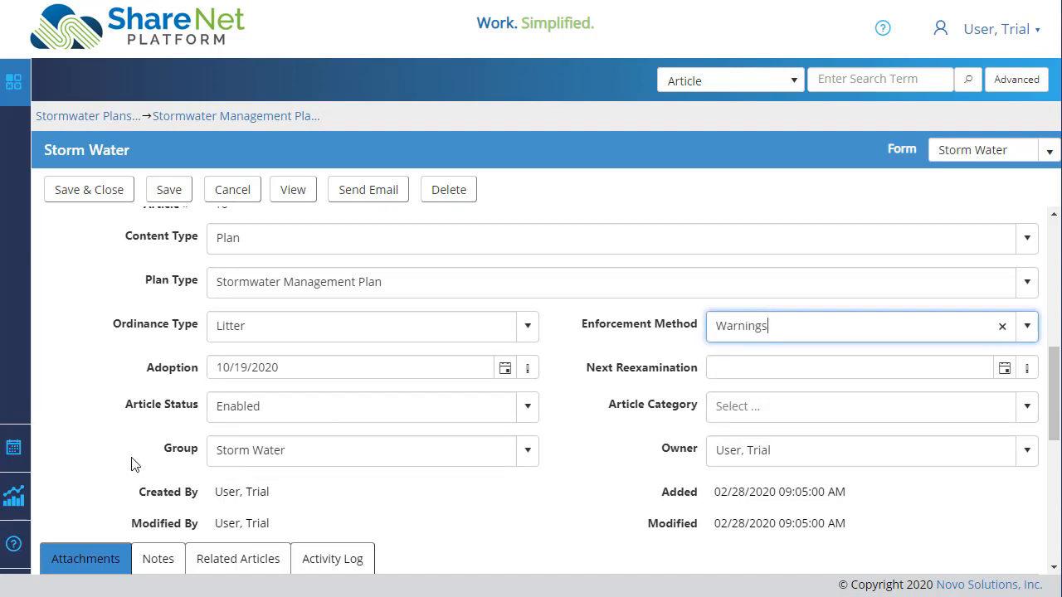
pyautogui.scroll(-2, 209, 455)
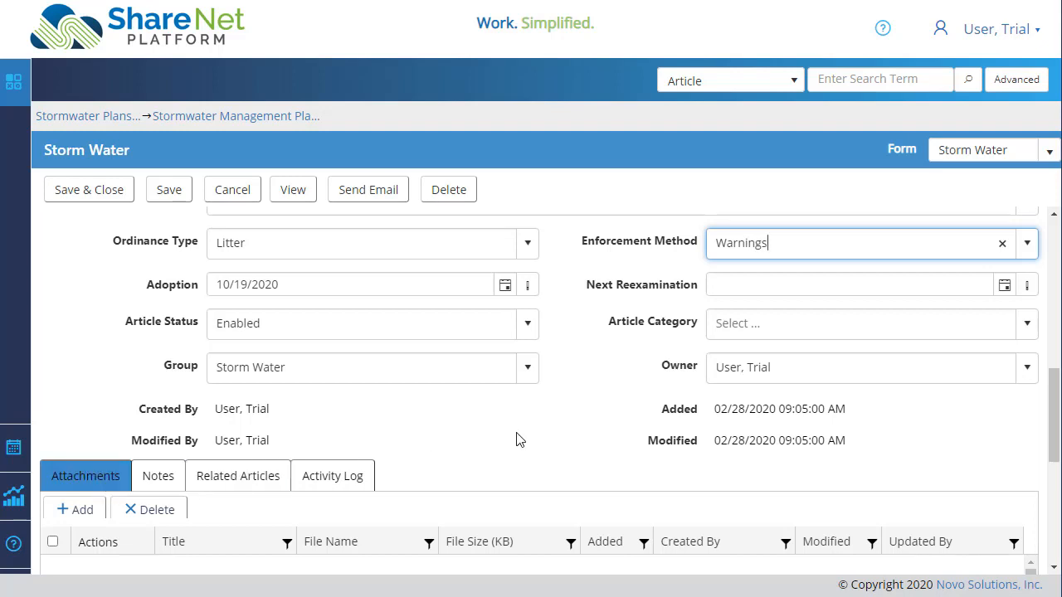
pyautogui.scroll(2, 614, 437)
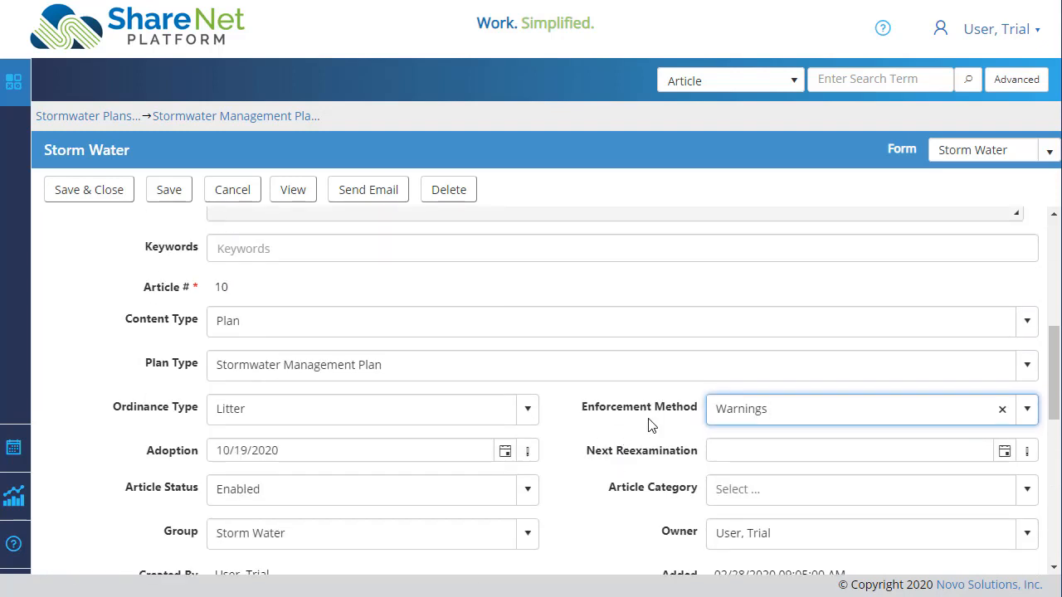
pyautogui.click(235, 192)
# - Open the storm water goal tasks and review the MCM1 web page and video goal's details, leaving it without saving
pyautogui.moveTo(25, 108)
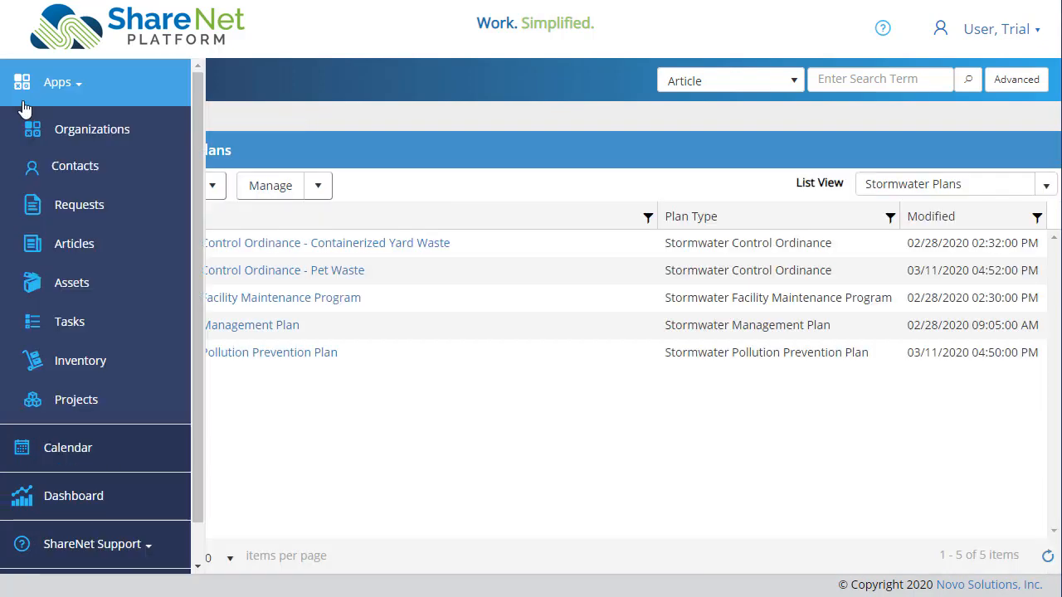
pyautogui.click(98, 325)
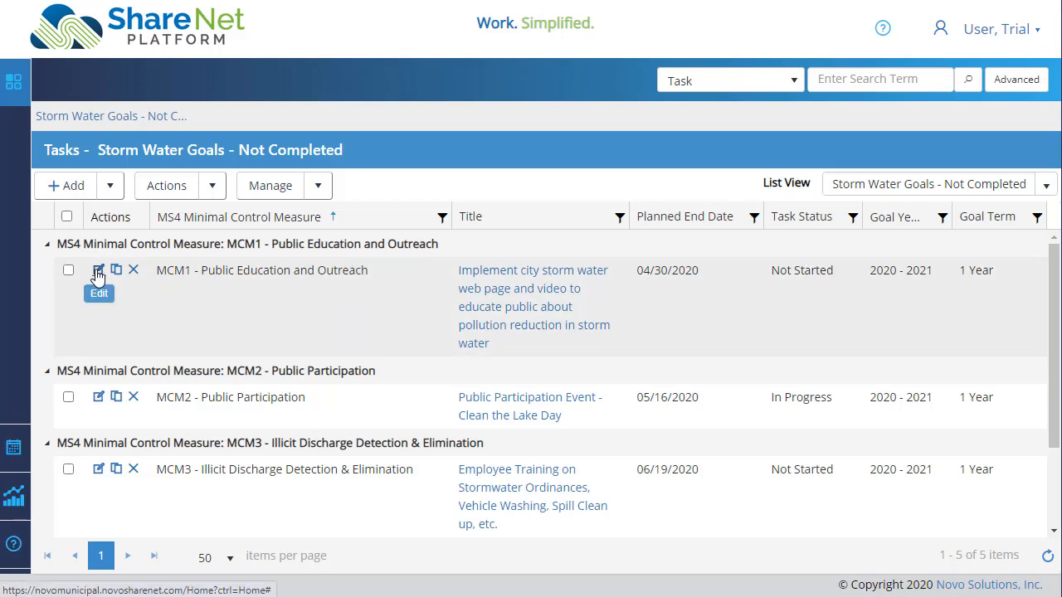
pyautogui.click(97, 274)
pyautogui.scroll(-1, 112, 397)
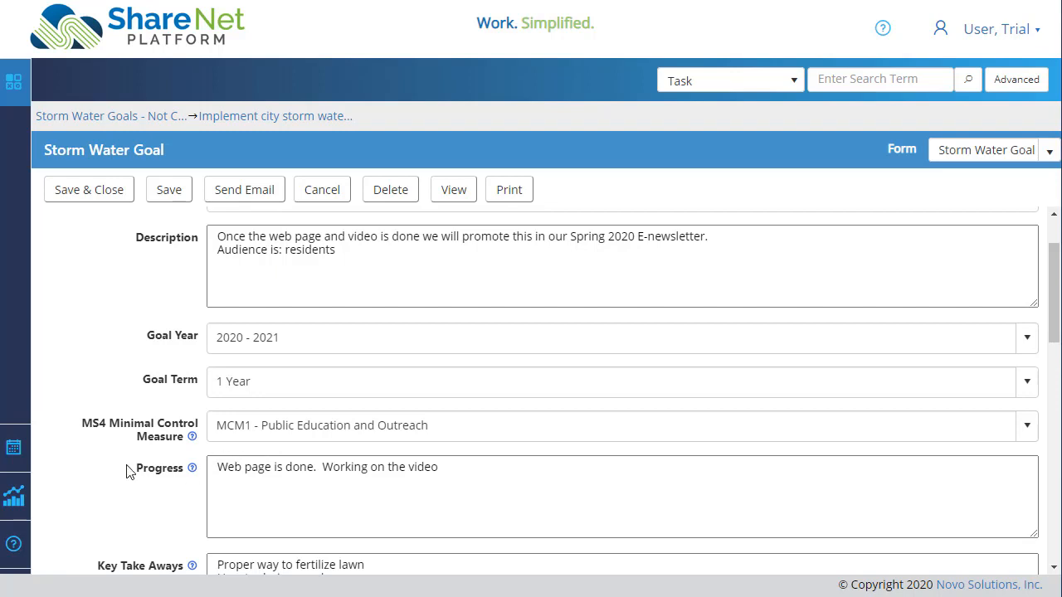
pyautogui.scroll(-2, 127, 471)
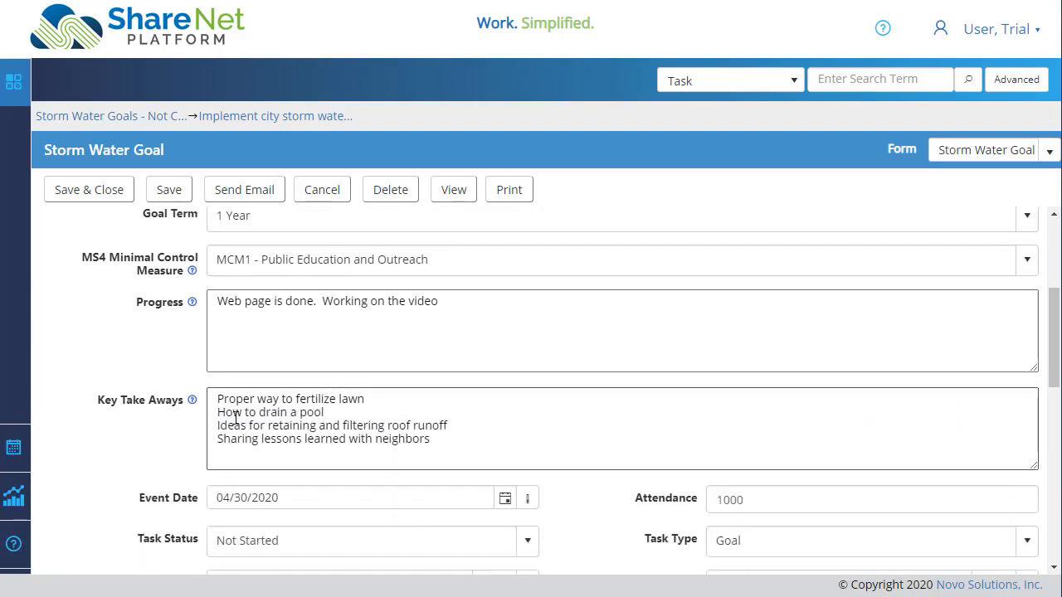
pyautogui.scroll(-2, 230, 452)
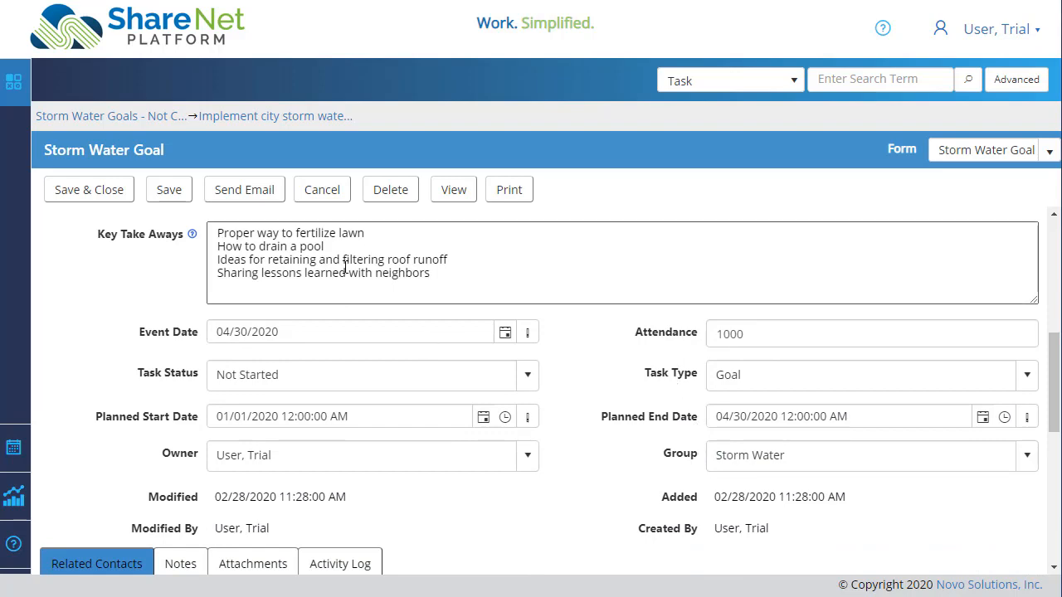
pyautogui.click(327, 191)
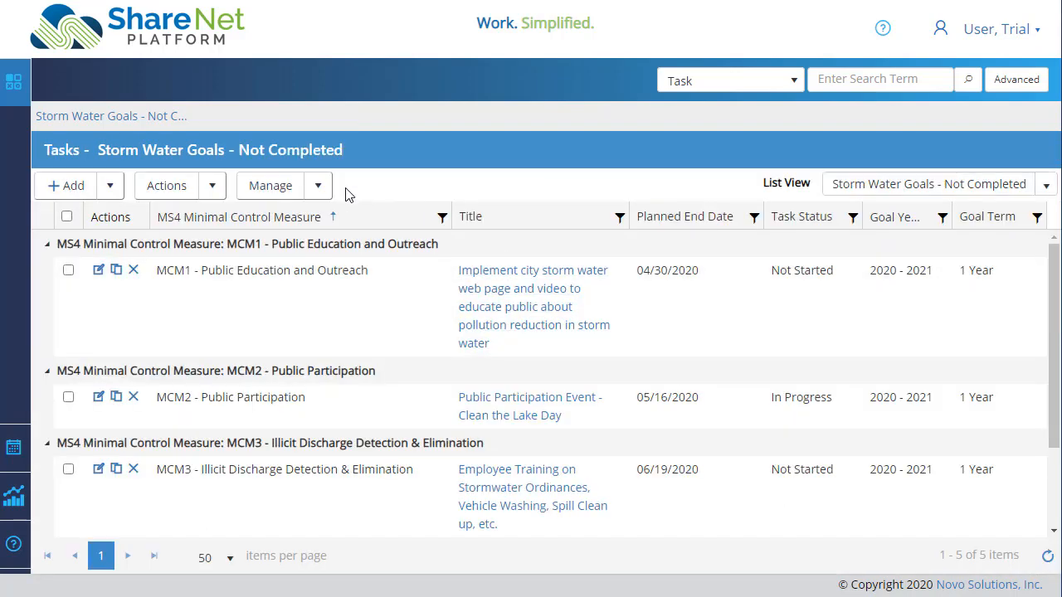
# - Run the Storm Water Management Goals report from the task reports, view its export formats, and close it
pyautogui.click(319, 188)
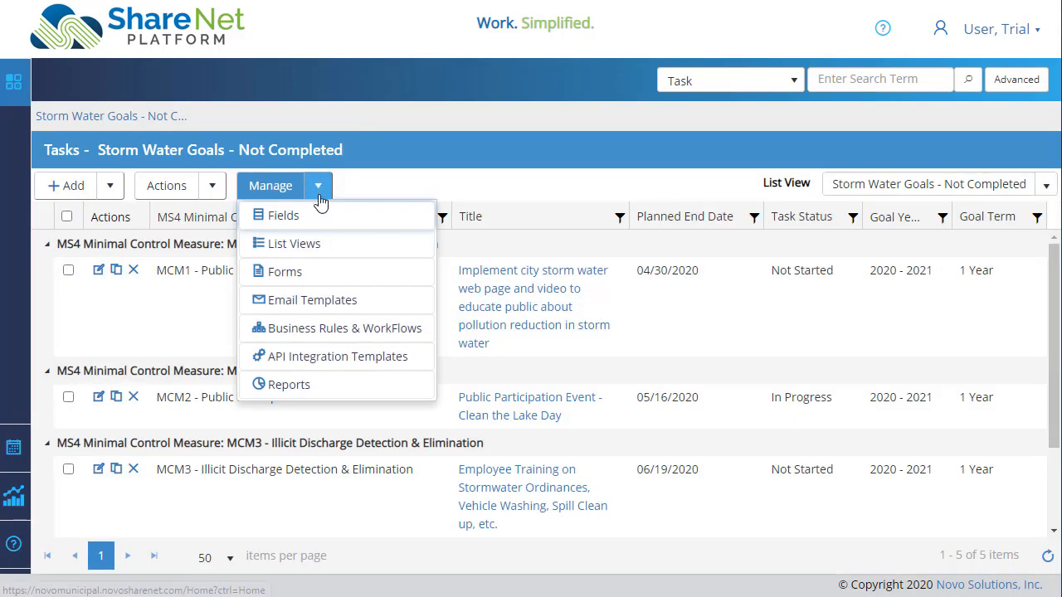
pyautogui.click(317, 387)
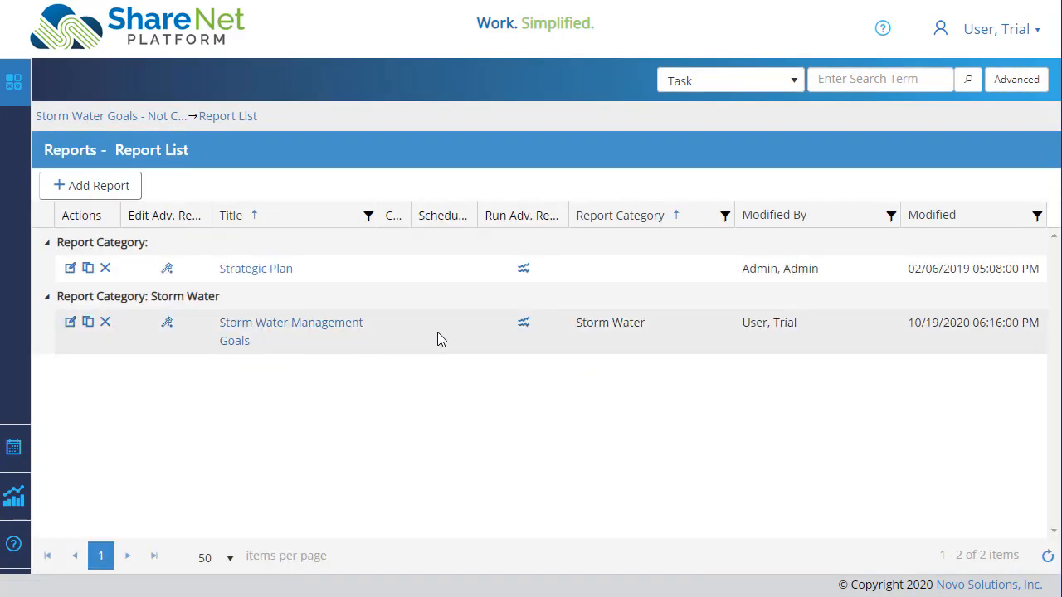
pyautogui.click(525, 328)
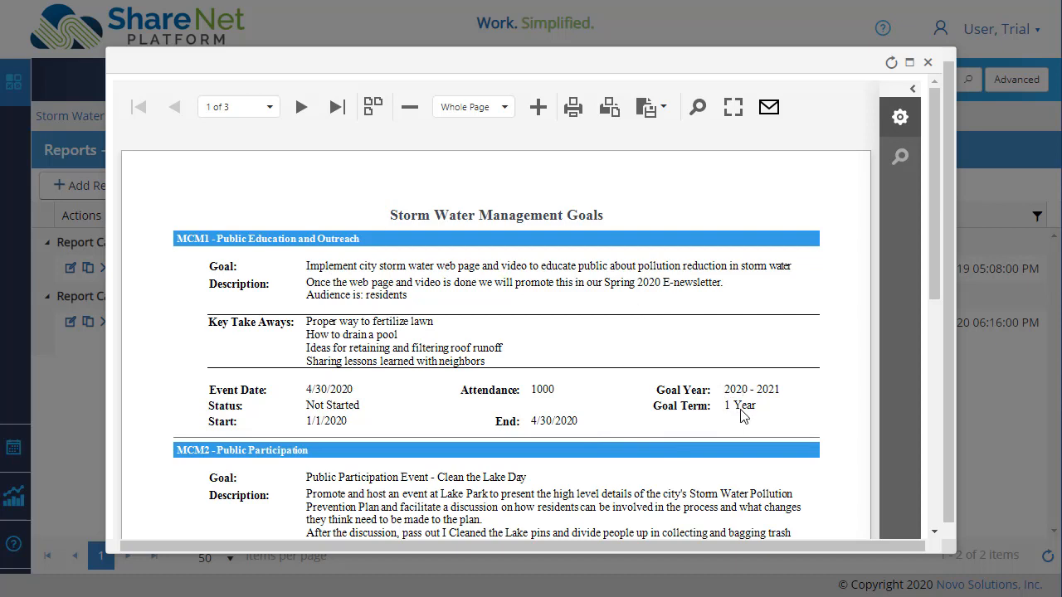
pyautogui.click(653, 108)
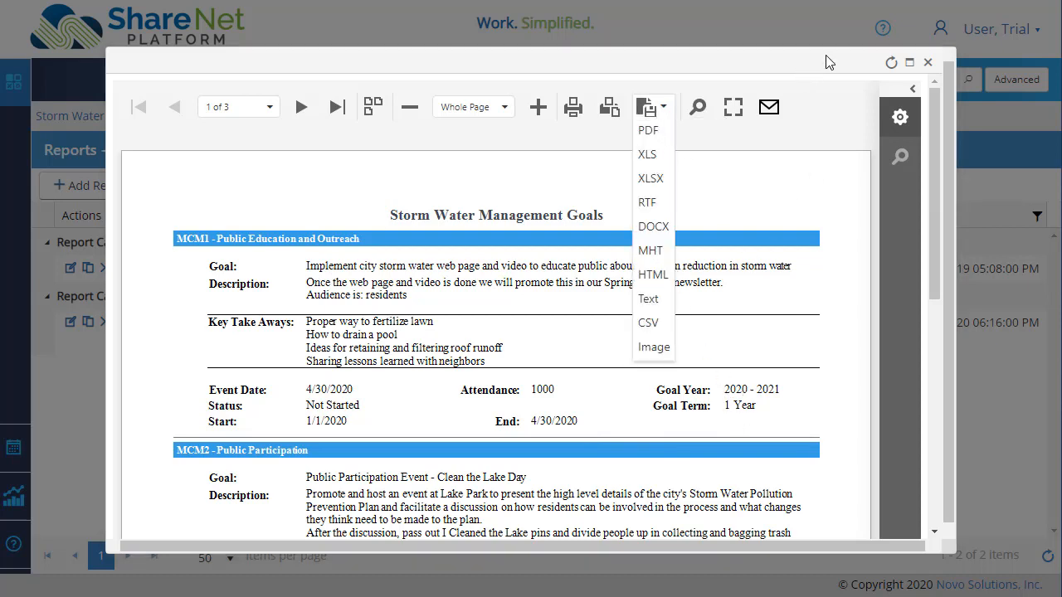
pyautogui.click(927, 63)
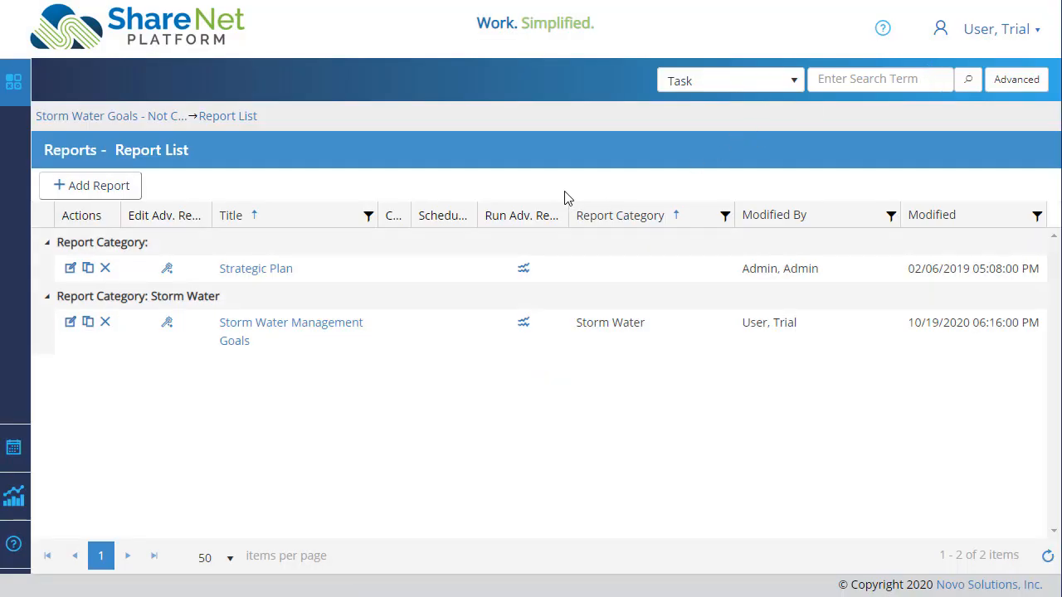
# - Open the Storm Water dashboard and choose 4/1/2019 as the start of its date range
pyautogui.click(15, 498)
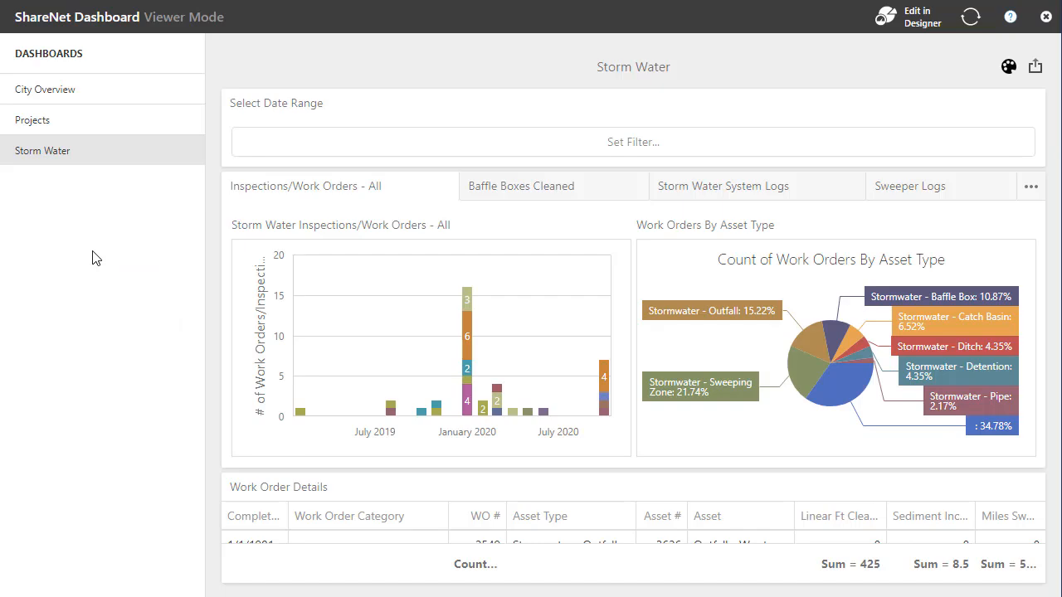
pyautogui.click(589, 154)
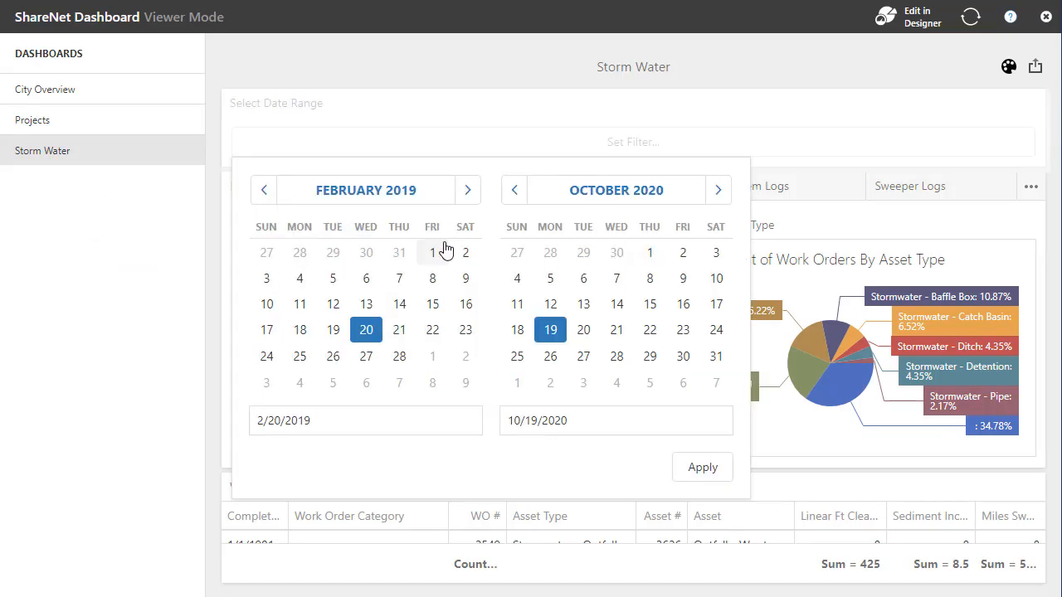
pyautogui.click(467, 192)
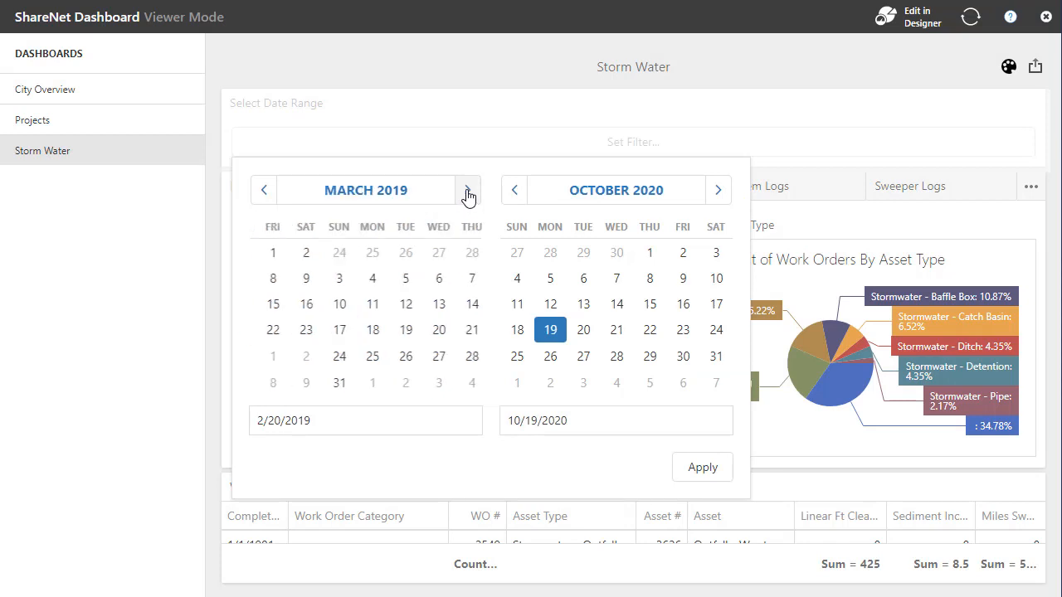
pyautogui.click(468, 191)
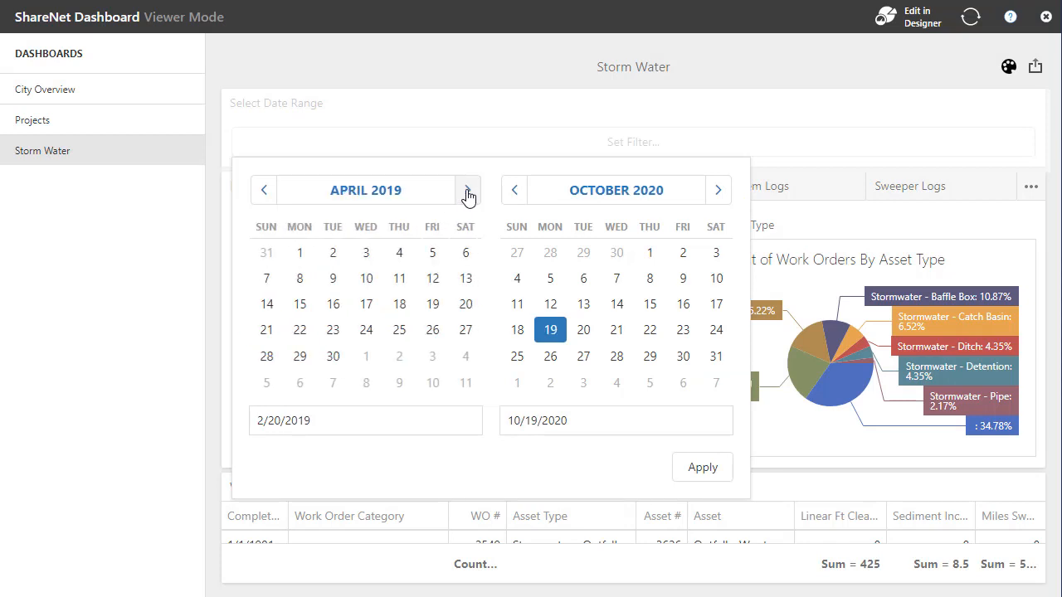
pyautogui.click(299, 252)
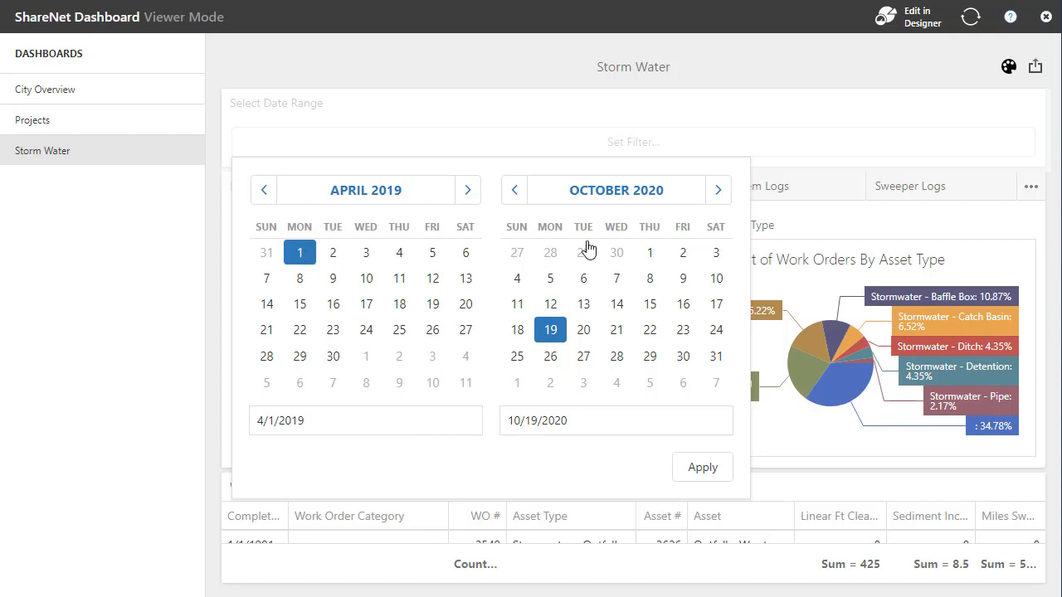
# - Choose 3/31/2020 as the end of the dashboard's date range and apply the filter
pyautogui.click(514, 190)
pyautogui.click(514, 190)
pyautogui.click(514, 190)
pyautogui.click(514, 190)
pyautogui.click(514, 190)
pyautogui.click(515, 190)
pyautogui.click(514, 190)
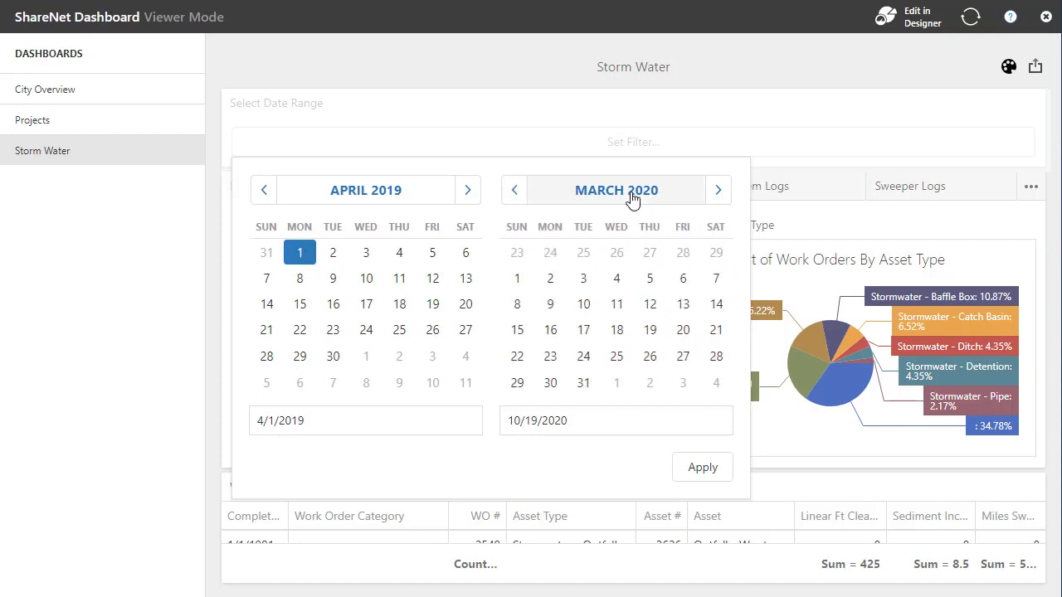
pyautogui.click(591, 390)
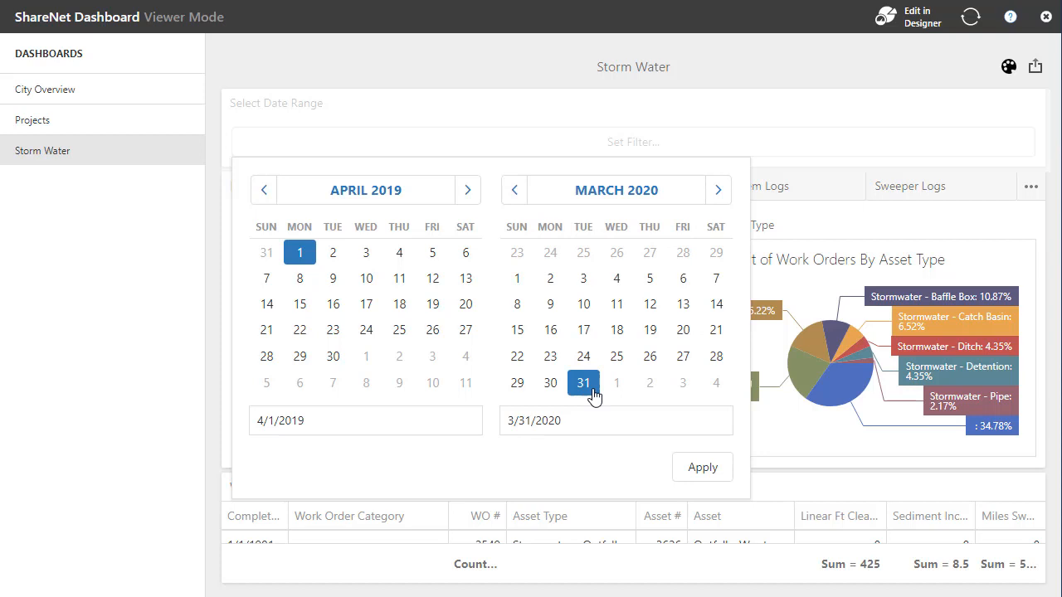
pyautogui.click(704, 469)
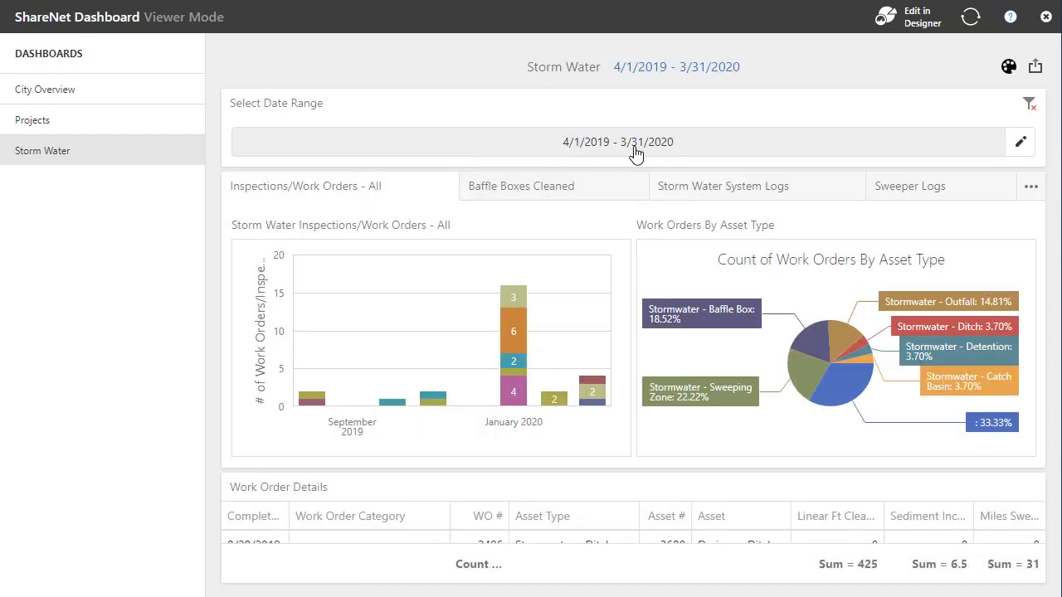
# - Review the work order charts and enlarge the Work Order Details table so that more rows fit
pyautogui.moveTo(515, 398)
pyautogui.moveTo(904, 303)
pyautogui.click(959, 299)
pyautogui.moveTo(926, 469); pyautogui.dragTo(930, 449)
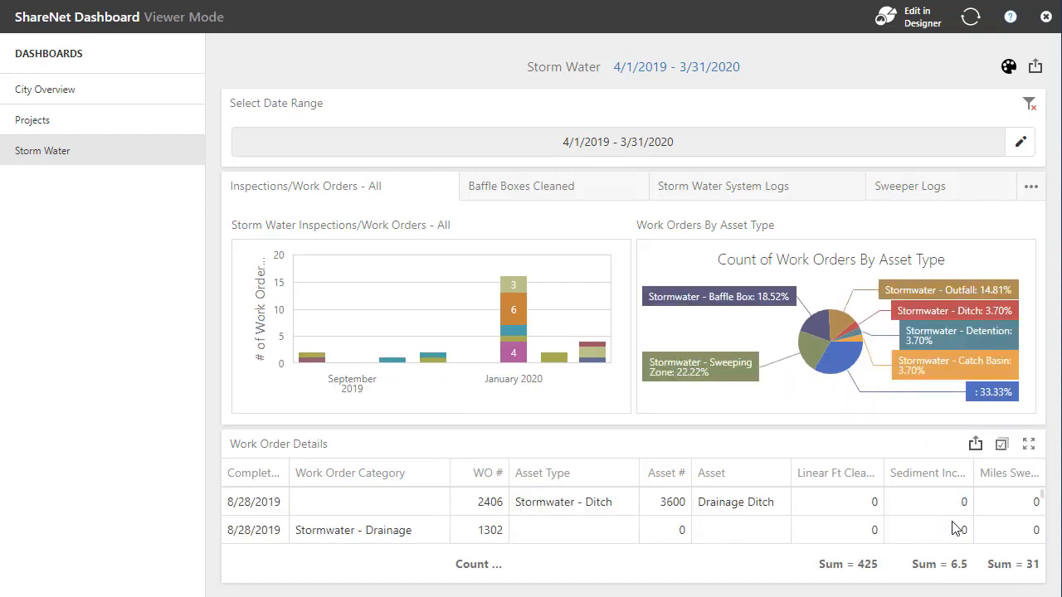
# - Filter the dashboard to the January 2020 work orders and the Stormwater - Sweeping Zone asset type
pyautogui.click(514, 315)
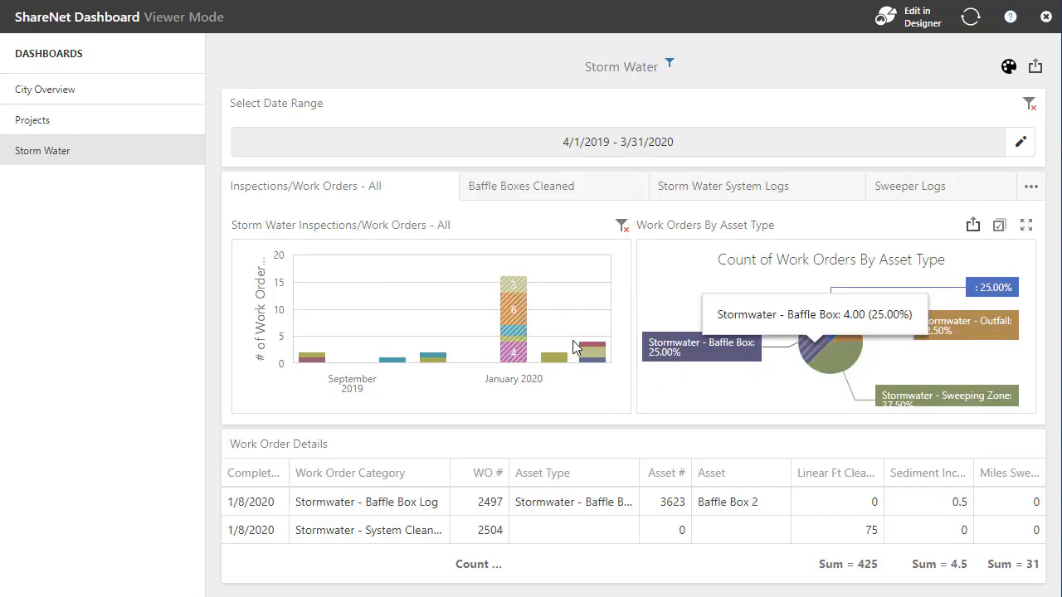
pyautogui.moveTo(520, 346)
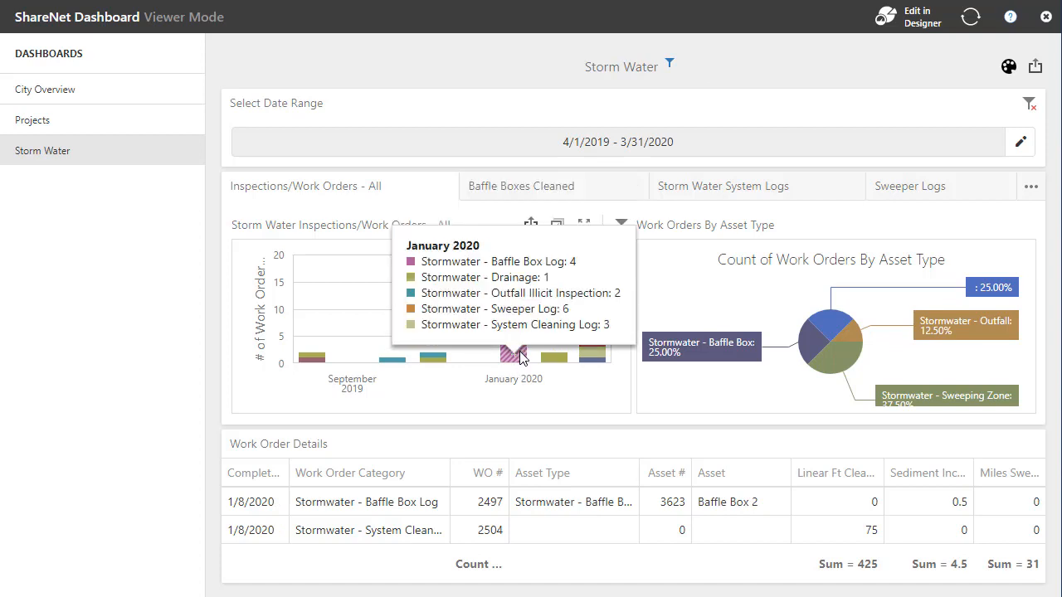
pyautogui.click(832, 368)
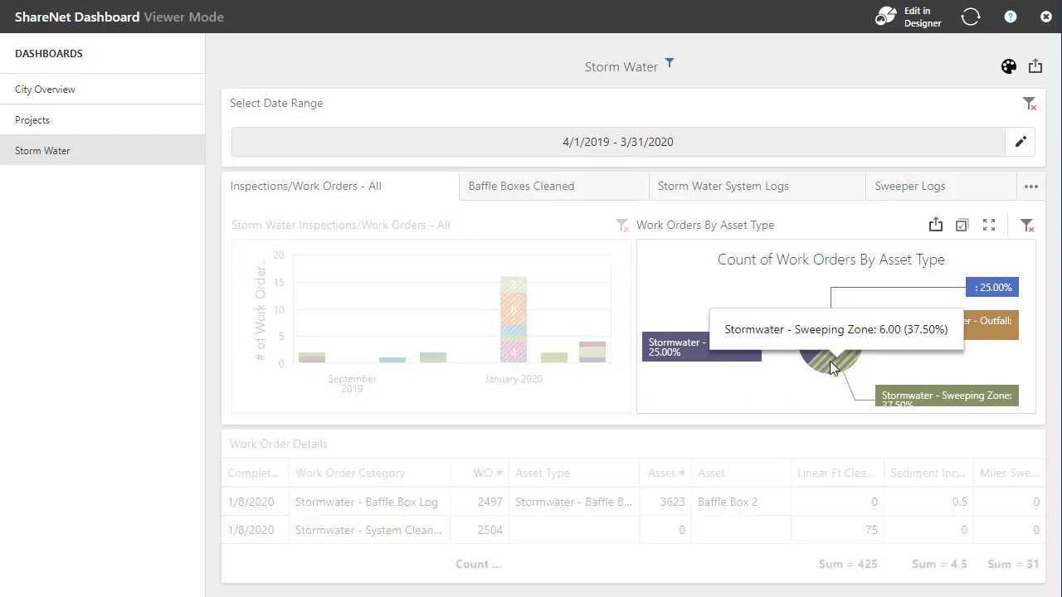